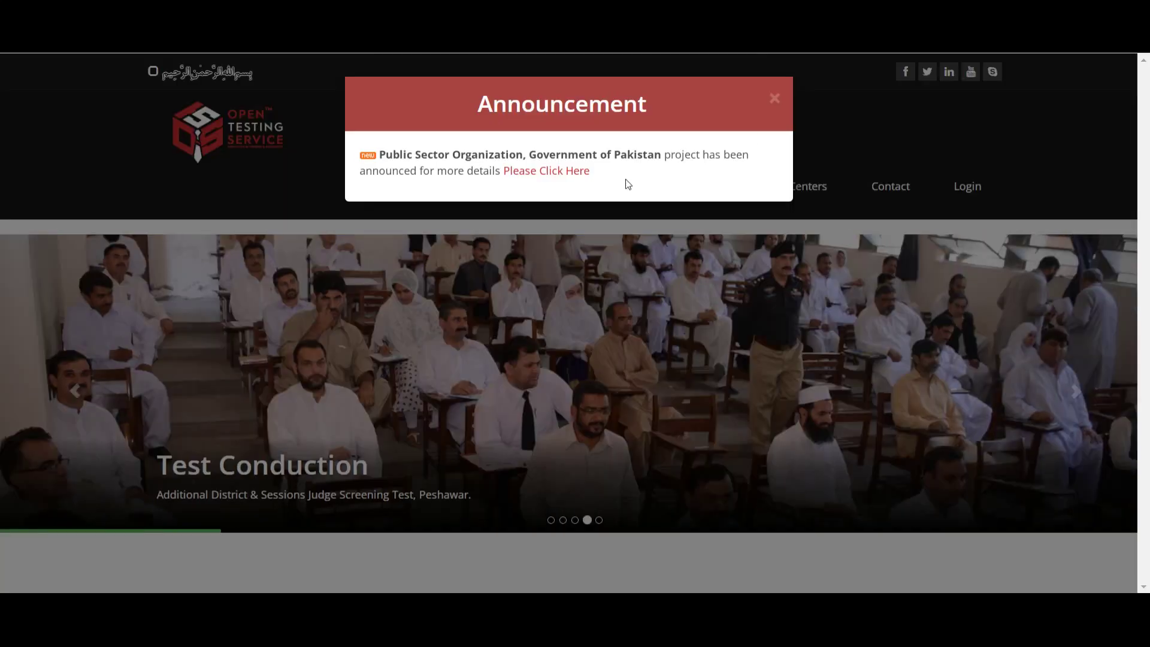
# Dismiss the announcement and open the details of the running project "Office of the Chief Commissioner Islamabad Capital Territory (Online)"
pyautogui.click(566, 246)
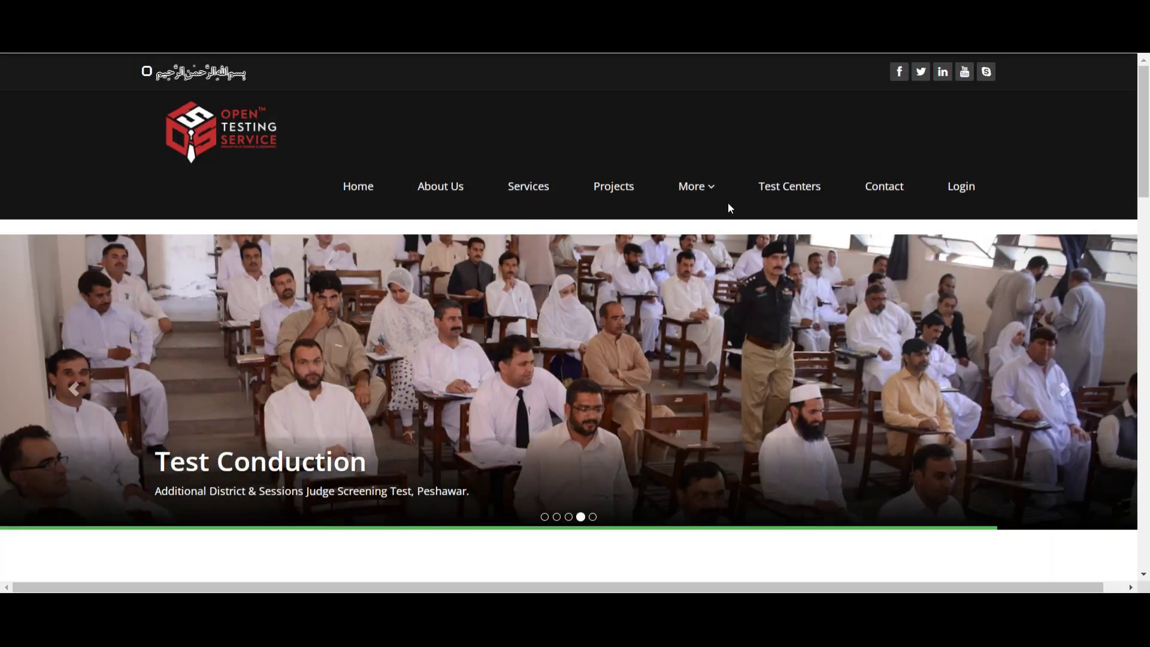
pyautogui.click(611, 191)
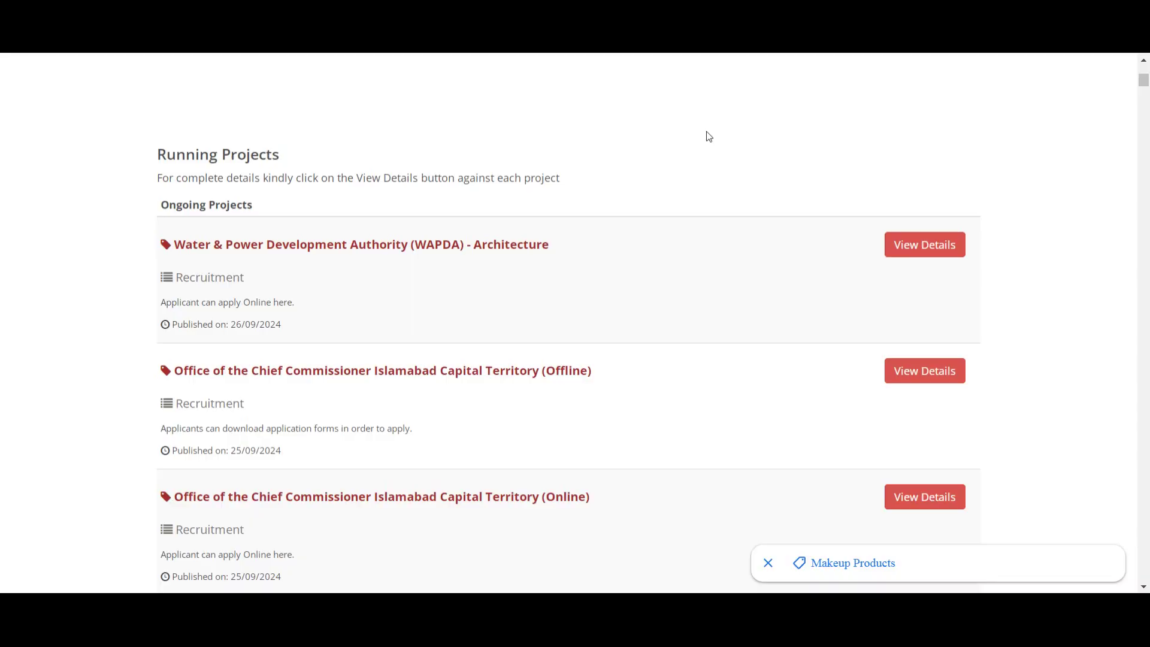
pyautogui.scroll(-12, 683, 277)
pyautogui.scroll(9, 684, 276)
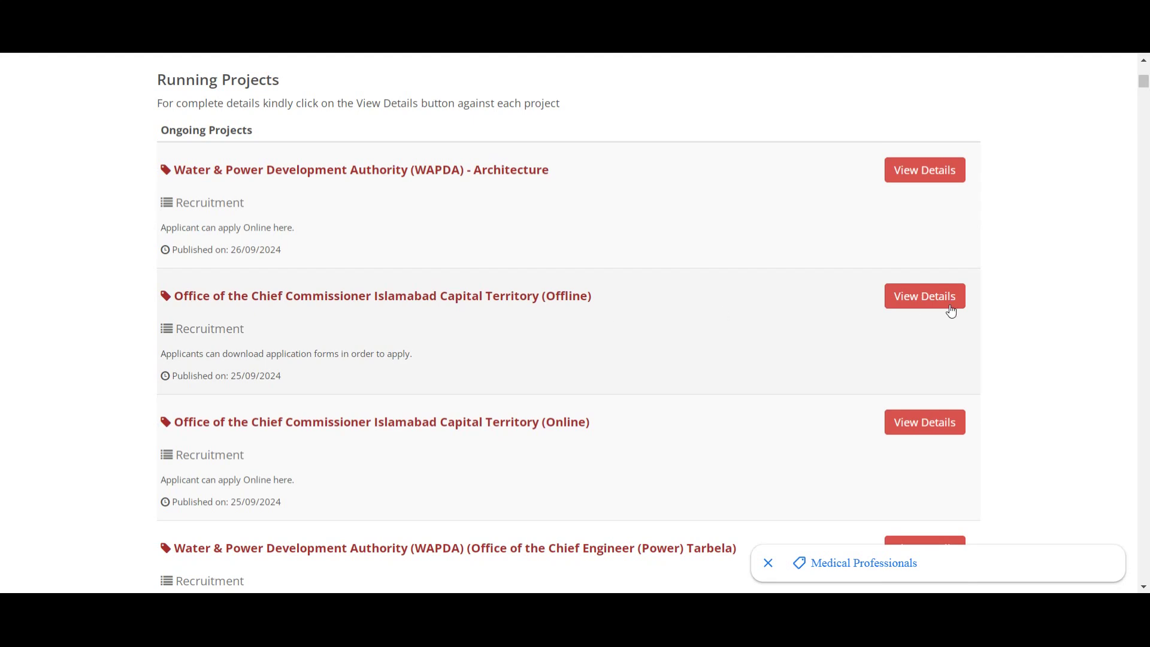
pyautogui.scroll(-1, 446, 393)
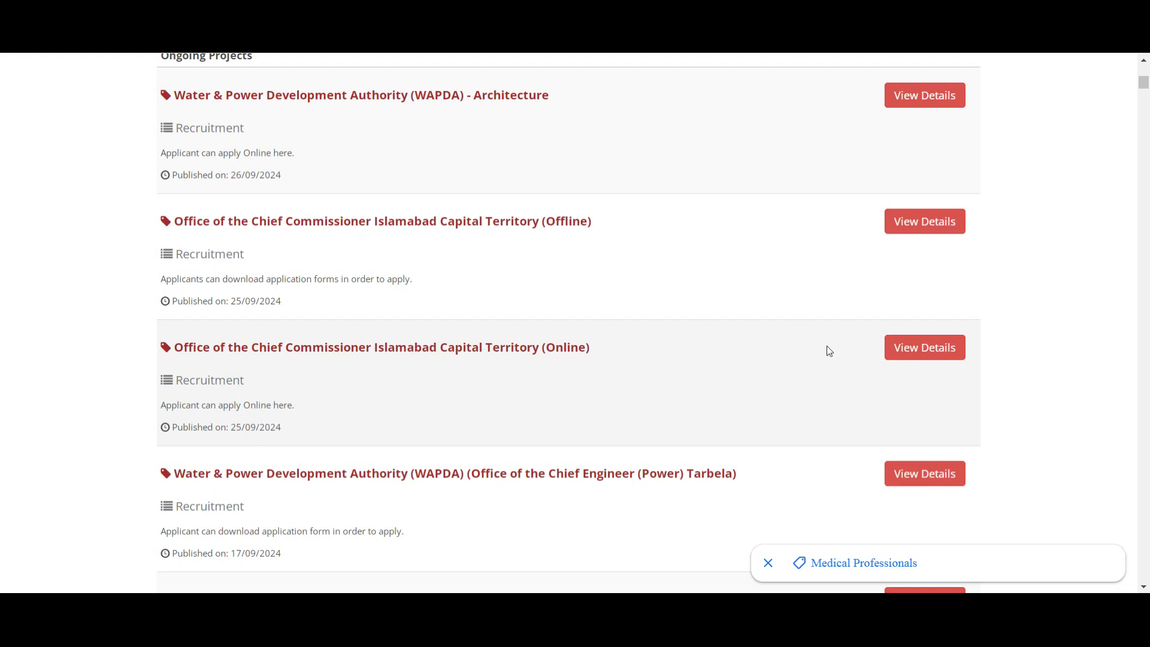
pyautogui.click(917, 353)
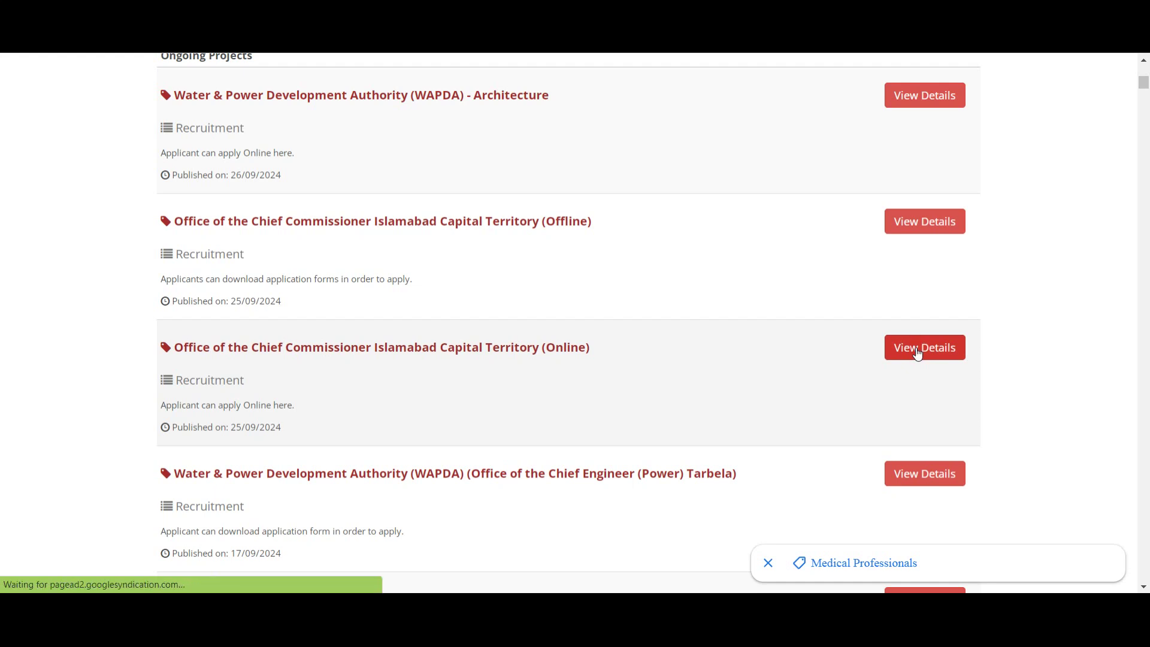
# View the UDC (BPS-11) category of the project and open its online registration form
pyautogui.scroll(-5, 511, 329)
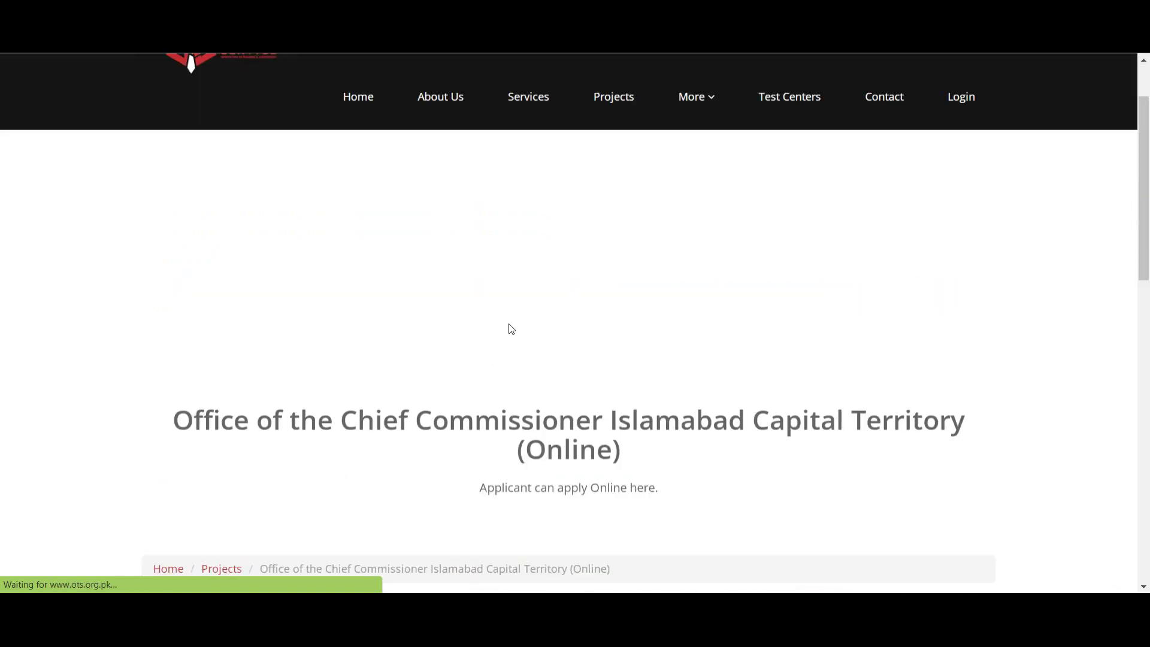
pyautogui.scroll(-6, 635, 329)
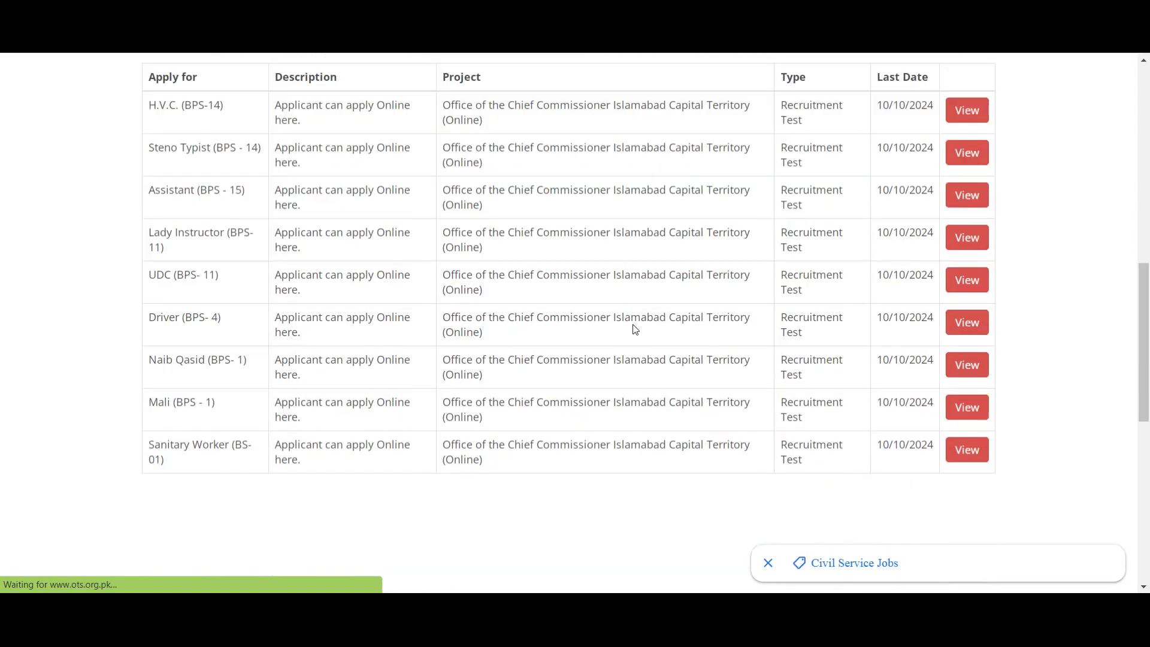
pyautogui.scroll(1, 635, 330)
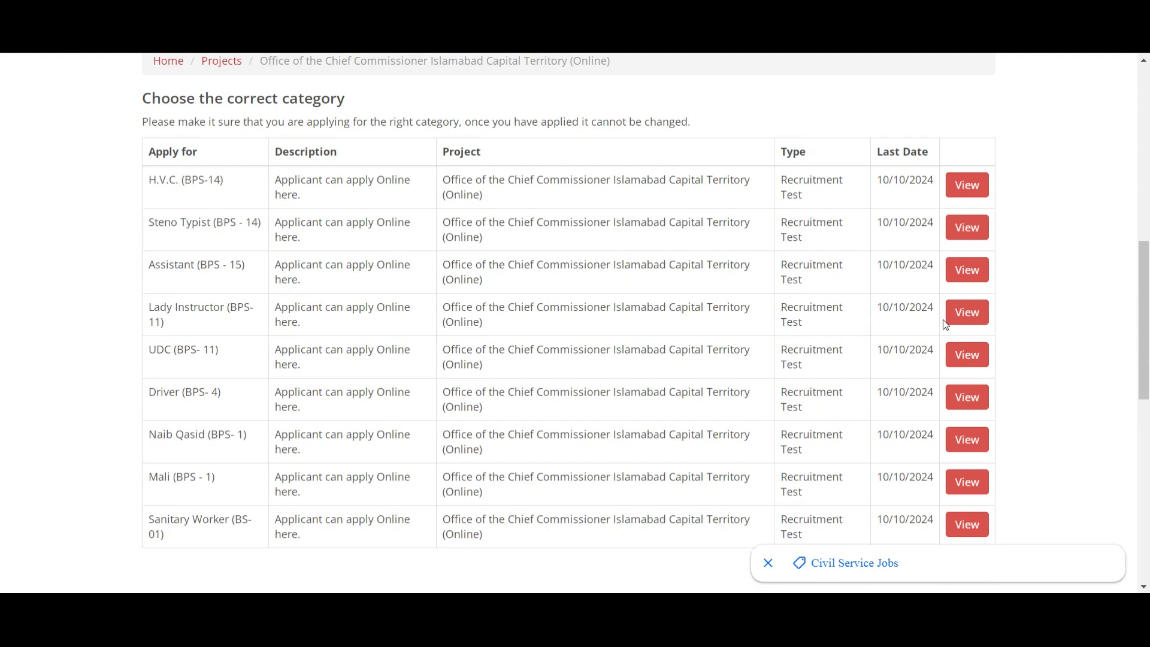
pyautogui.click(967, 354)
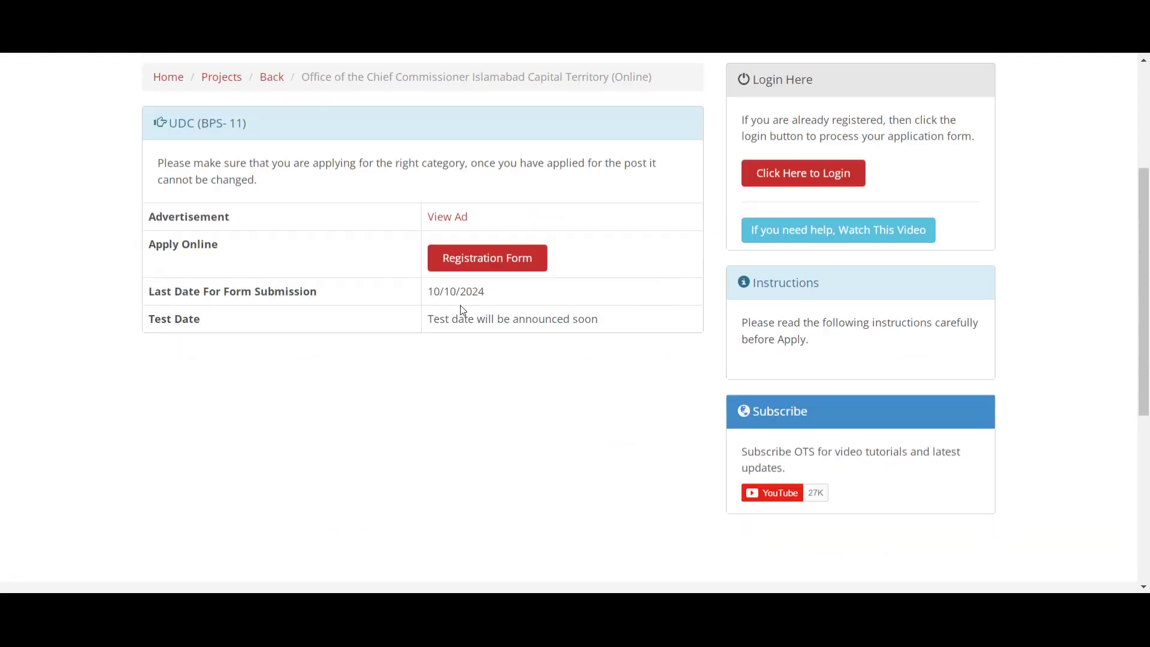
pyautogui.click(502, 268)
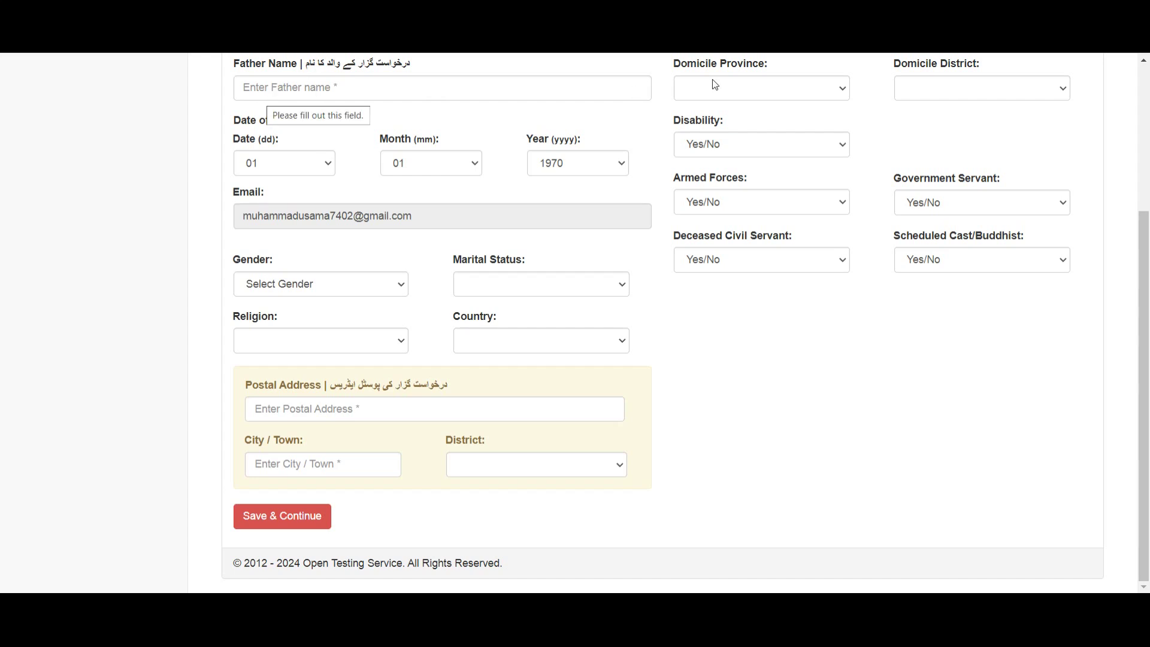
pyautogui.click(749, 94)
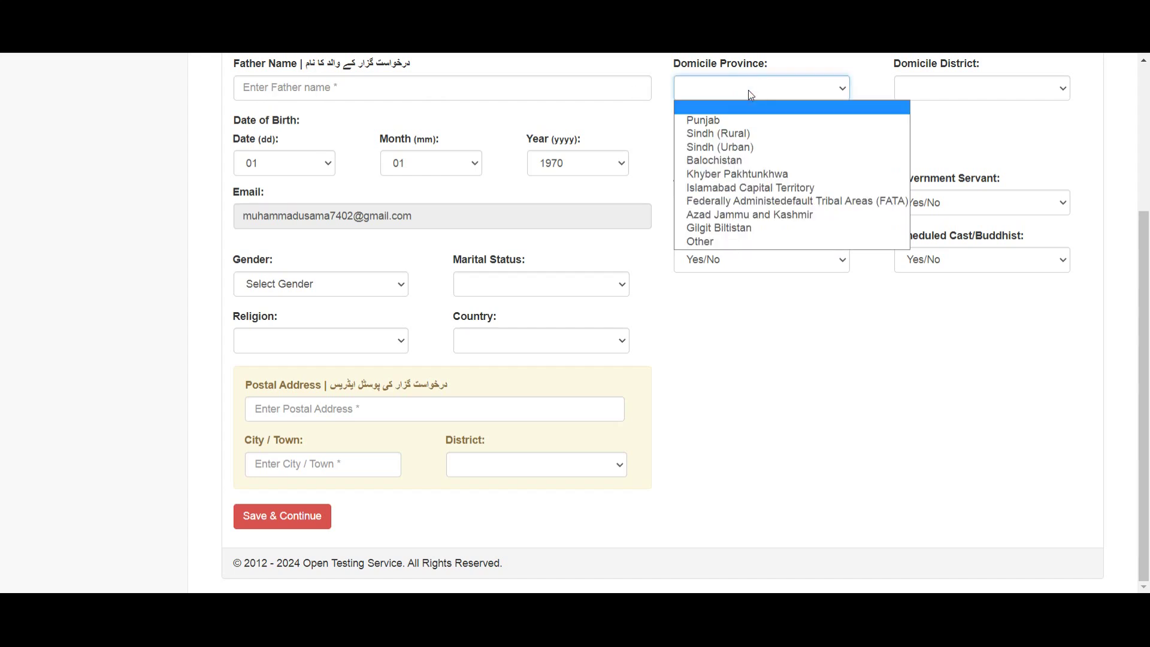
pyautogui.click(1011, 90)
pyautogui.click(1011, 90)
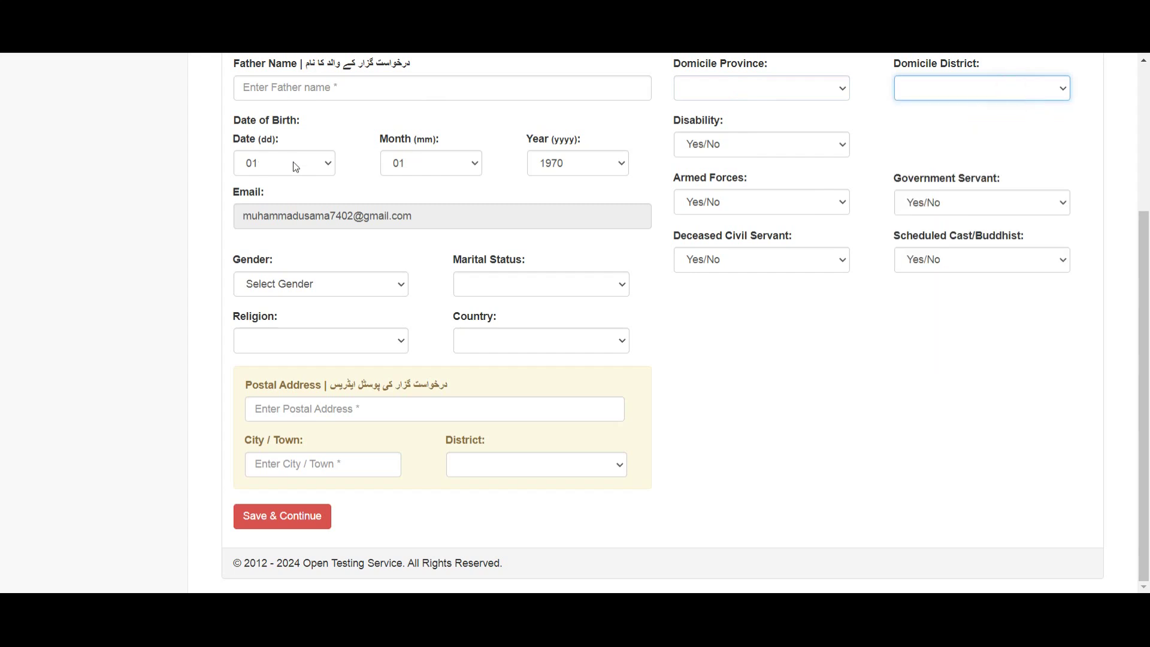
# Answer No for Disability, Armed Forces, Government Servant, Deceased Civil Servant and Scheduled Cast/Buddhist in the personal information form
pyautogui.click(814, 144)
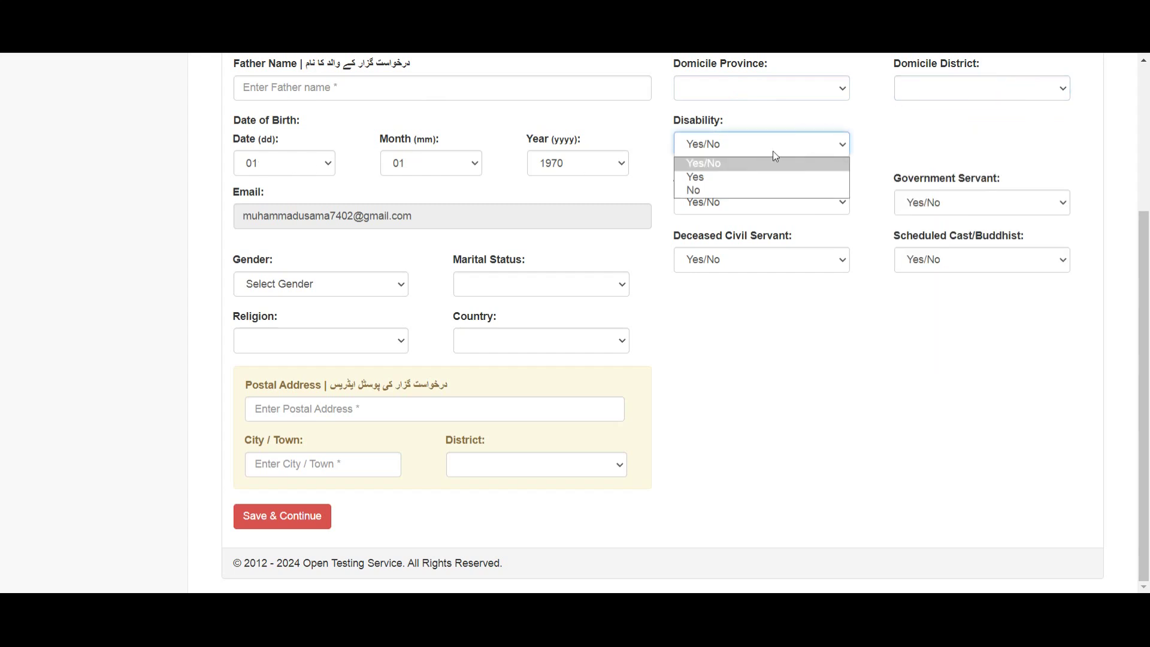
pyautogui.click(706, 190)
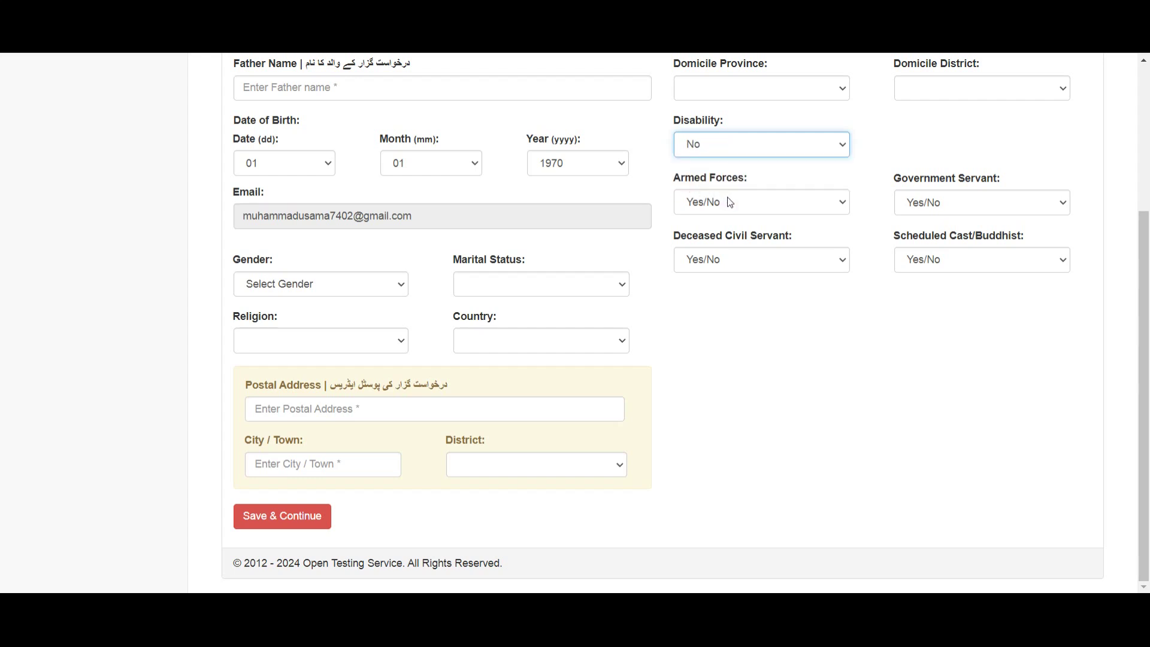
pyautogui.click(746, 208)
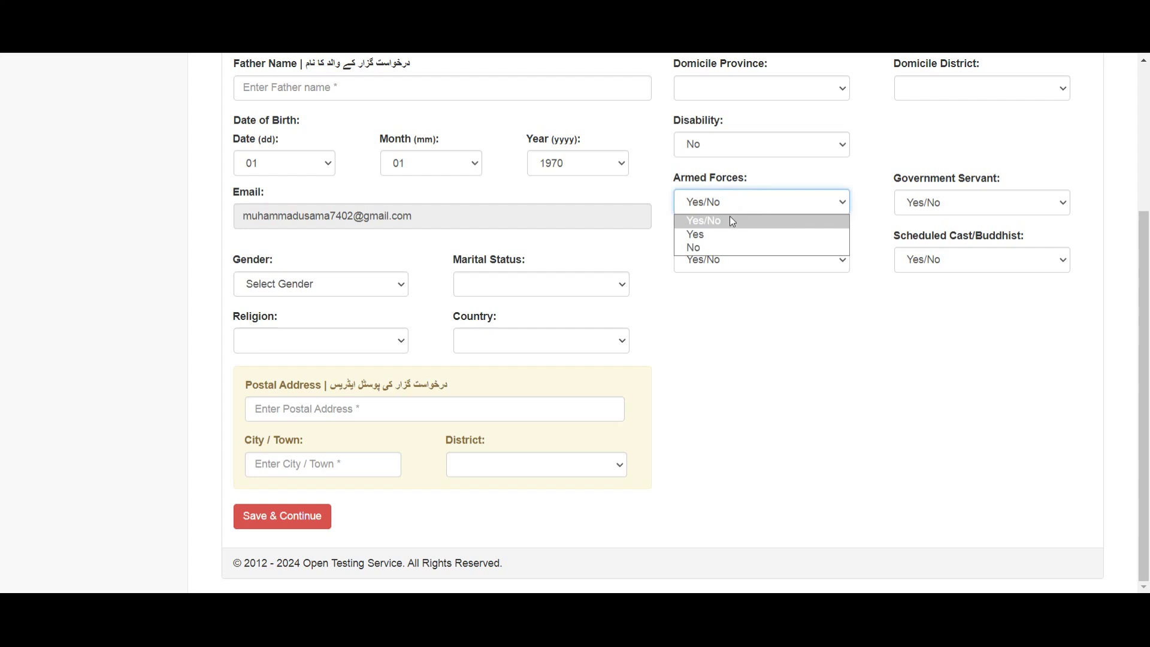
pyautogui.click(707, 249)
pyautogui.click(966, 204)
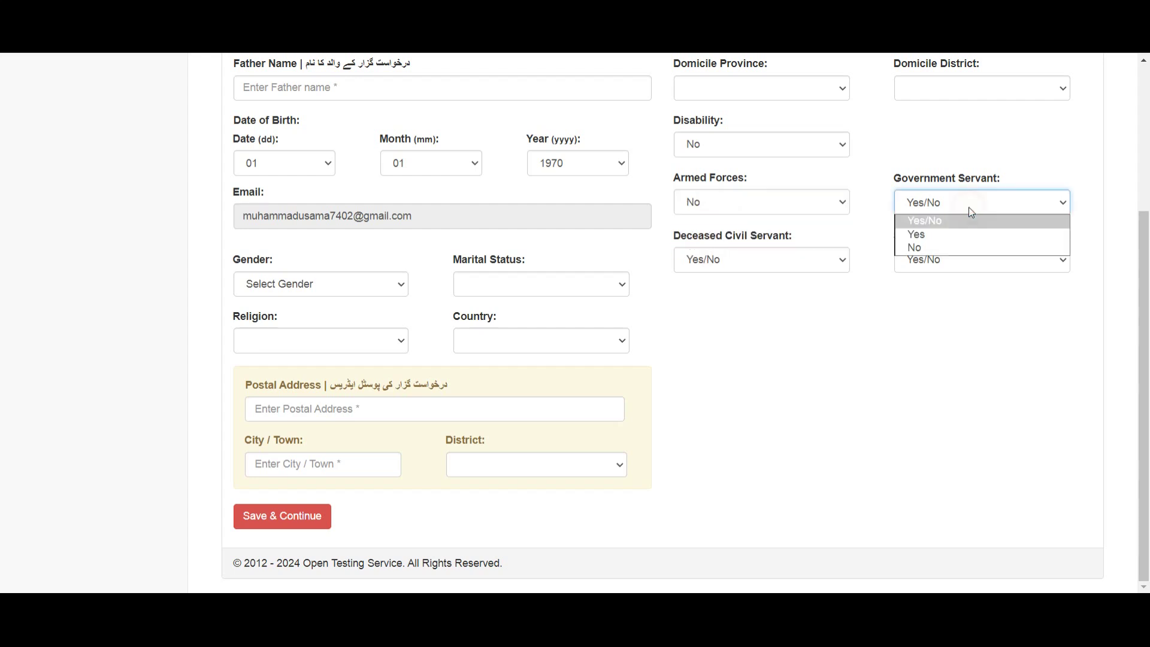
pyautogui.click(927, 247)
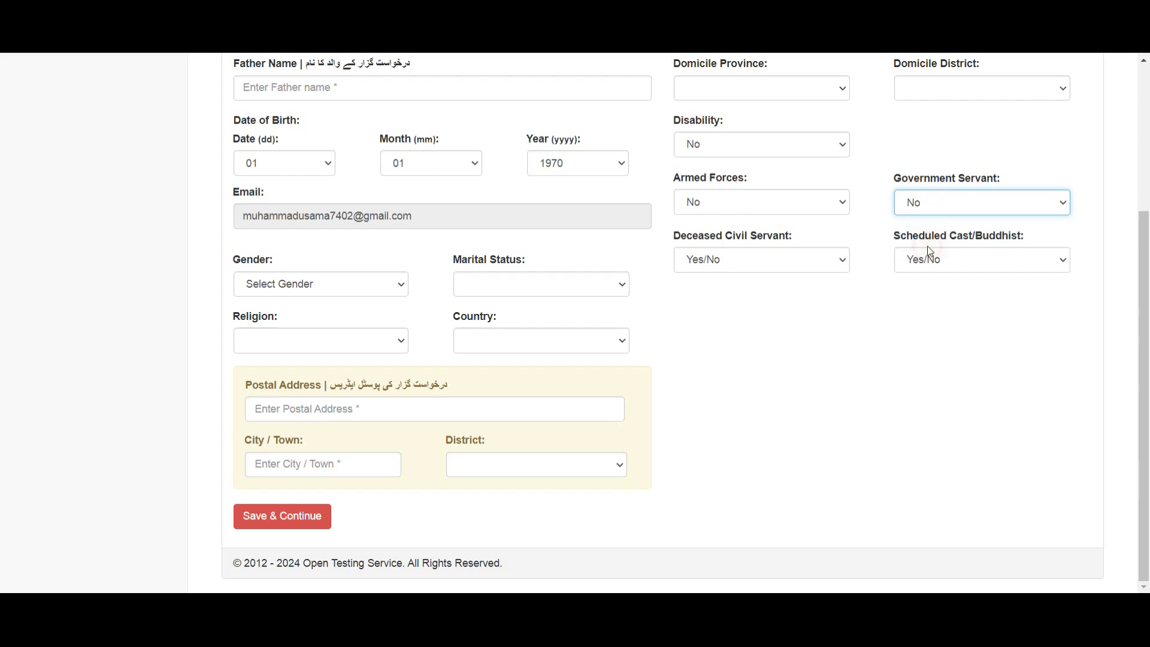
pyautogui.click(793, 268)
pyautogui.click(787, 265)
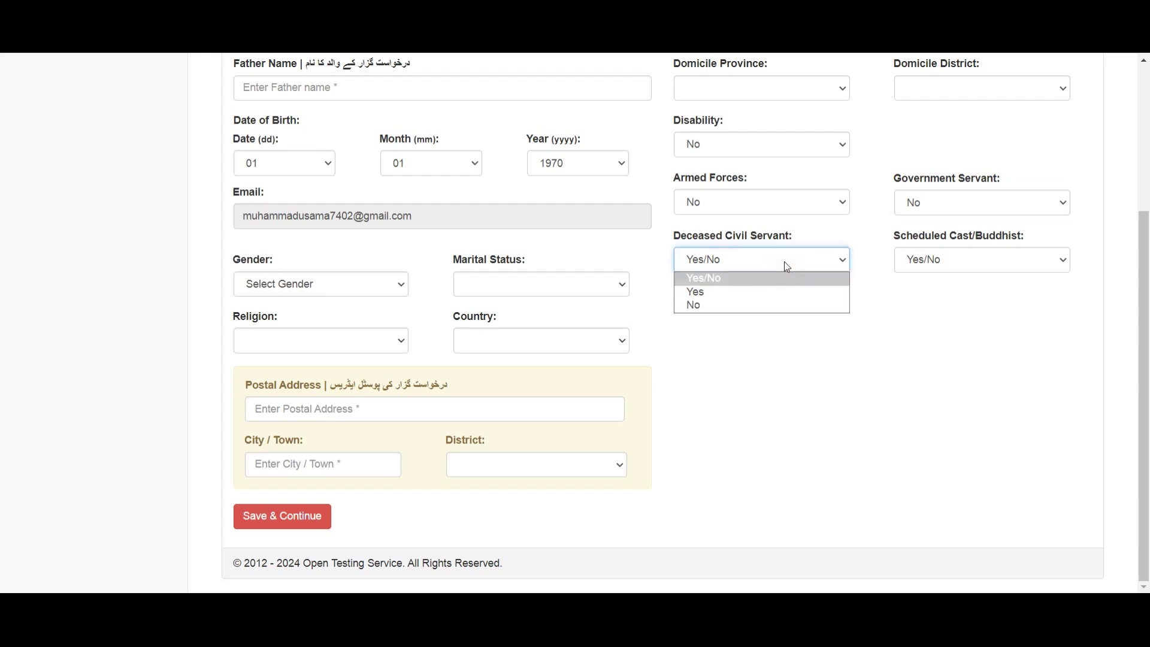
pyautogui.click(707, 306)
pyautogui.click(971, 263)
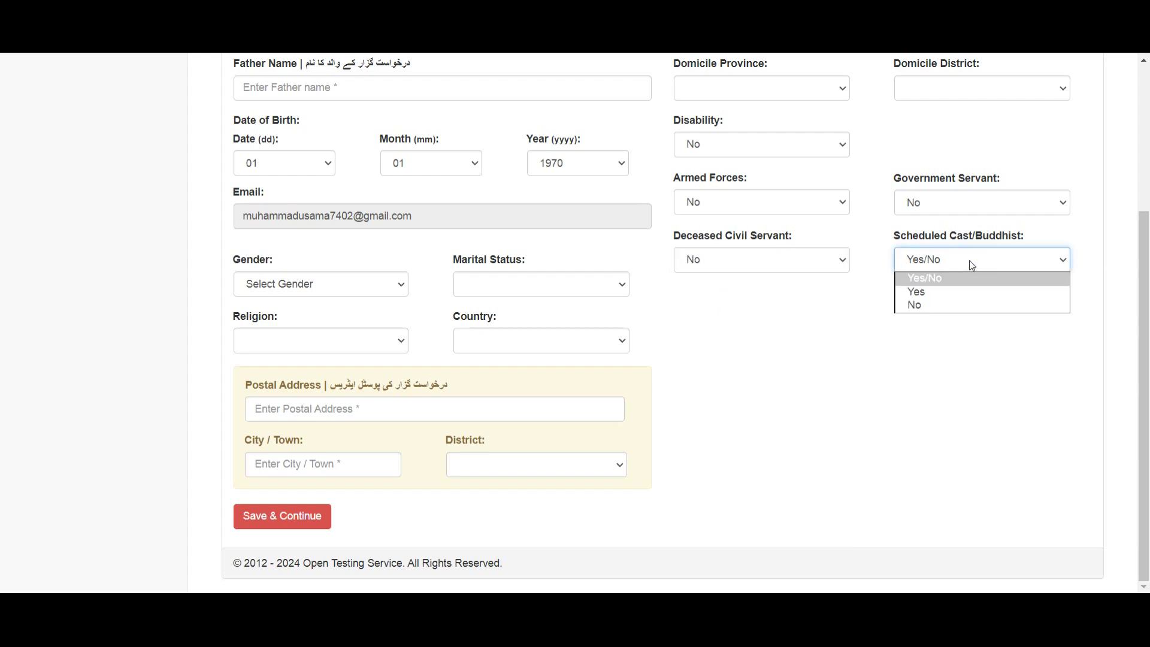
pyautogui.click(912, 304)
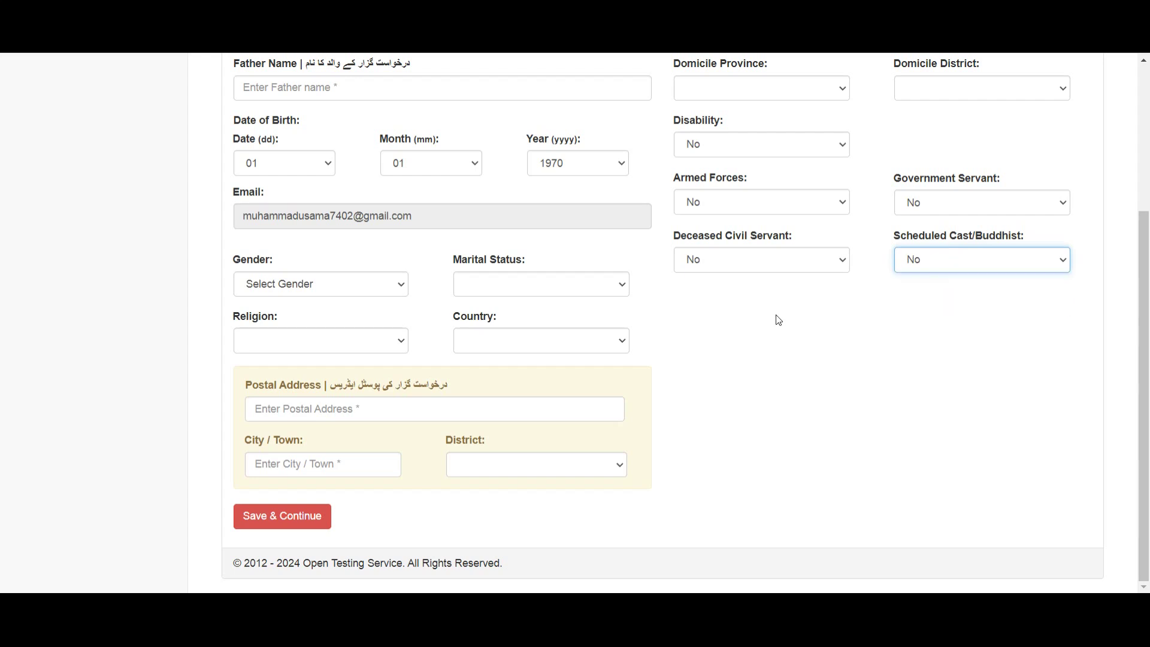
# Examine the choices offered for gender, marital status, religion, country and postal address district
pyautogui.click(314, 286)
pyautogui.click(521, 287)
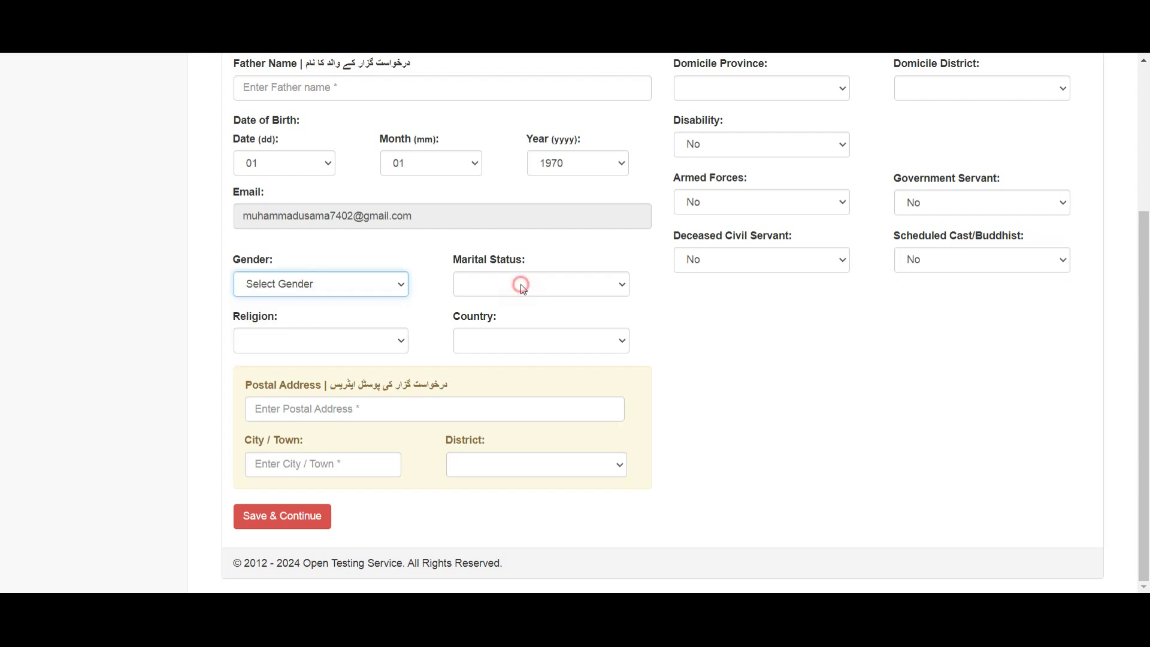
pyautogui.click(521, 285)
pyautogui.click(333, 341)
pyautogui.click(336, 343)
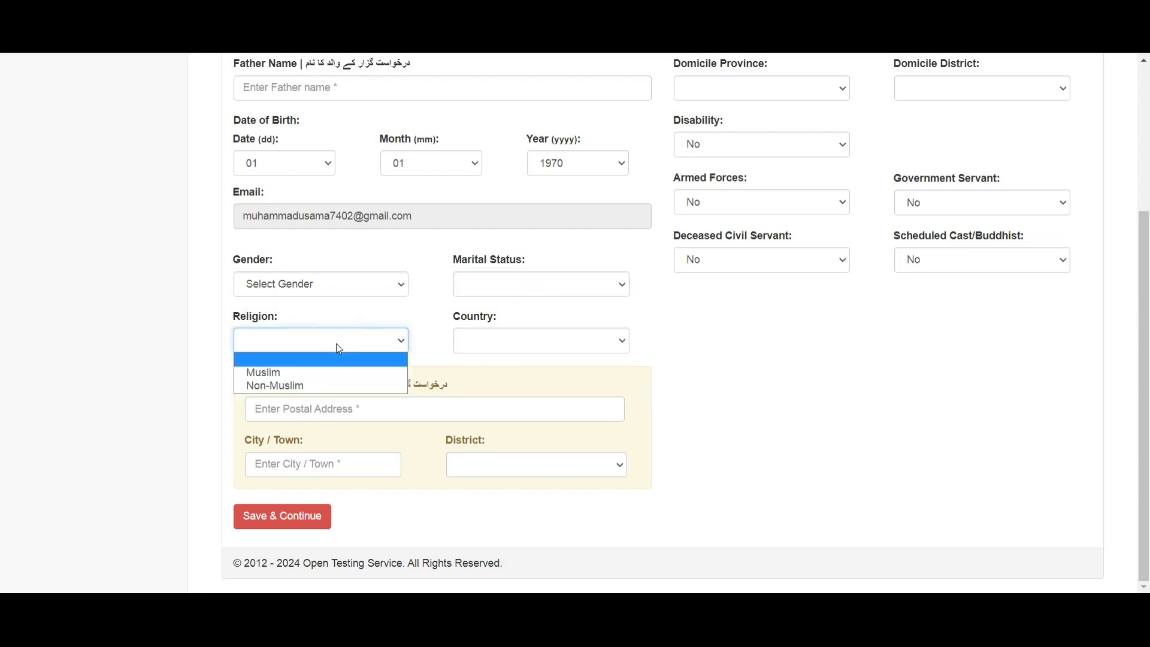
pyautogui.click(501, 343)
pyautogui.click(501, 343)
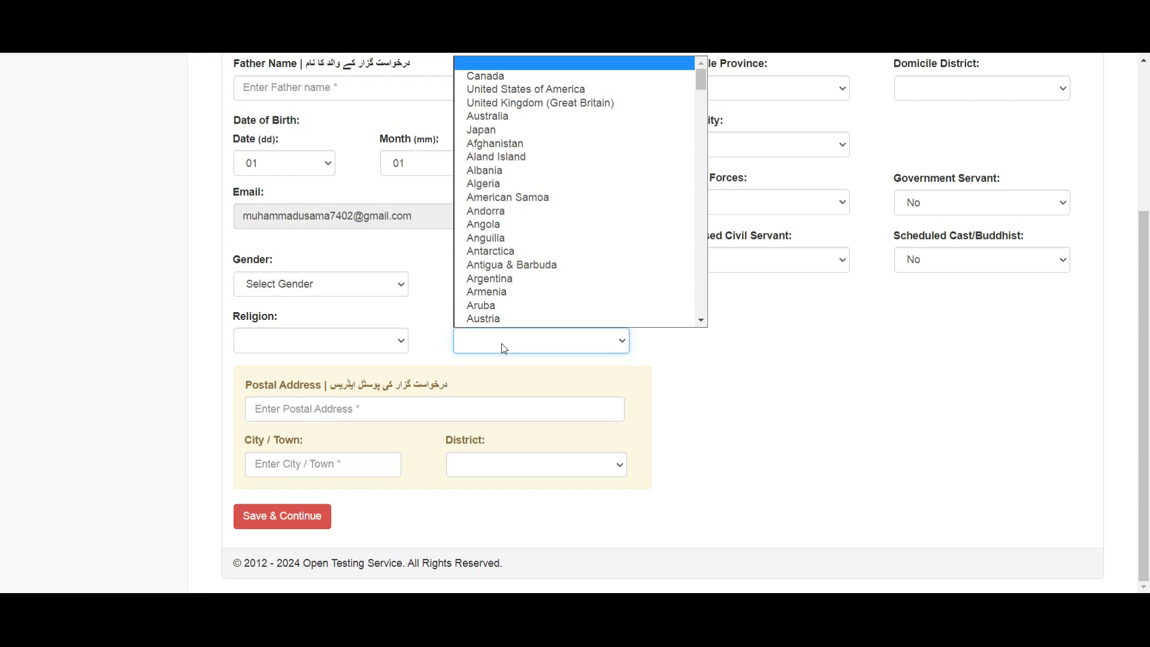
pyautogui.click(821, 368)
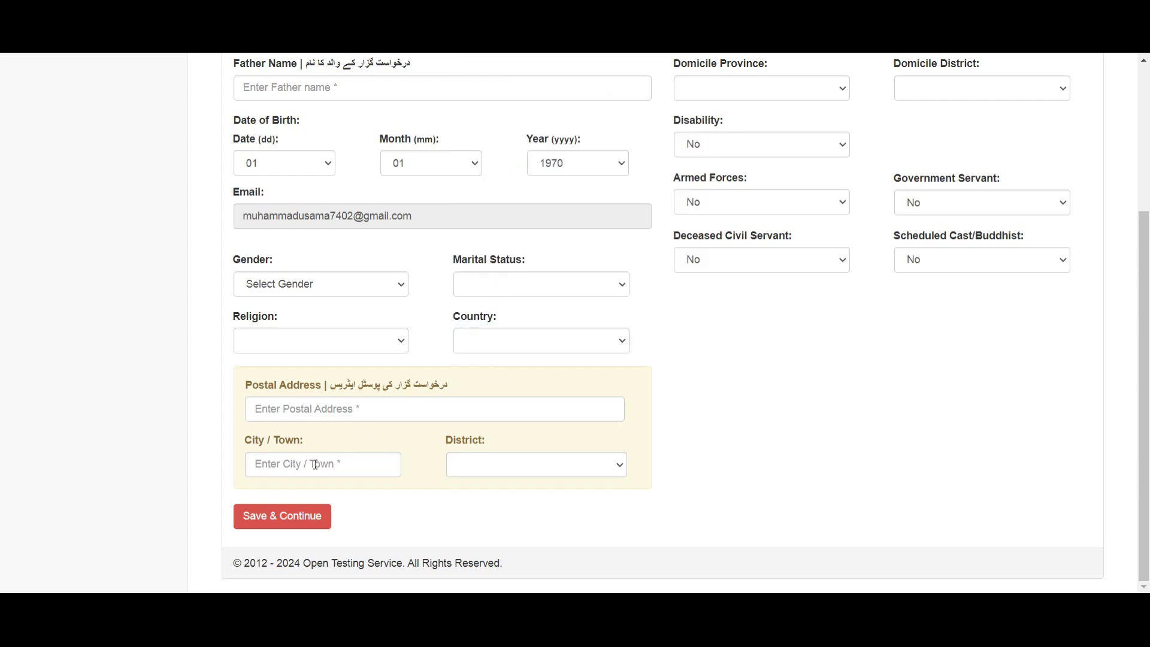
pyautogui.click(555, 471)
pyautogui.click(817, 438)
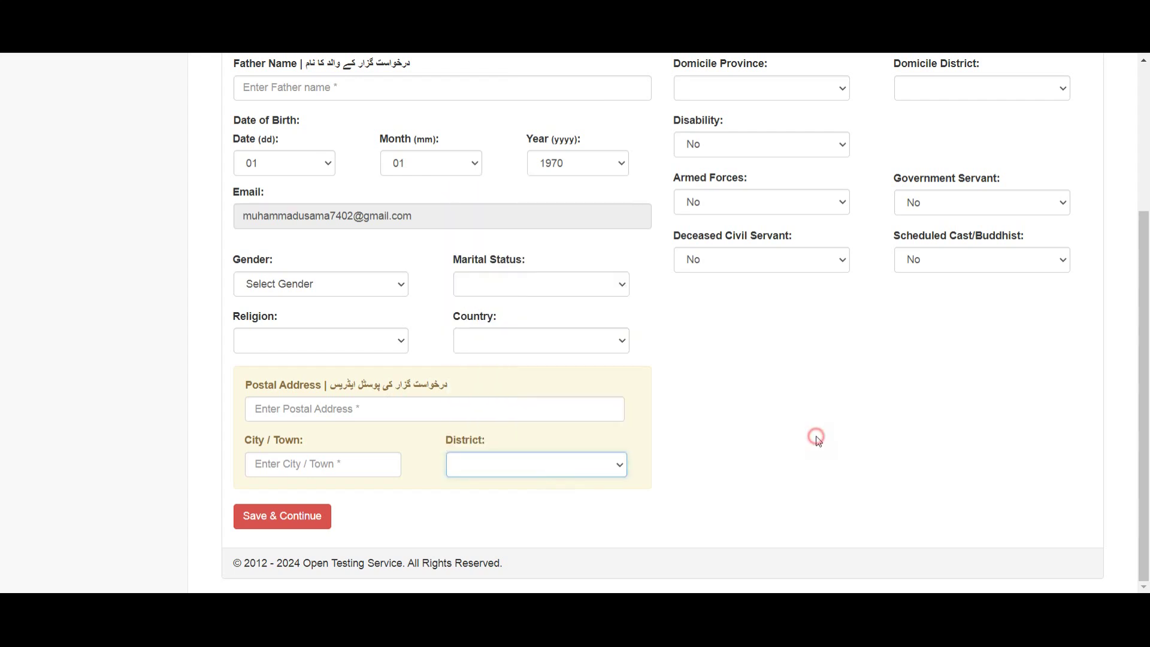
# Save the personal information and continue through the picture upload step to the academic information
pyautogui.click(274, 518)
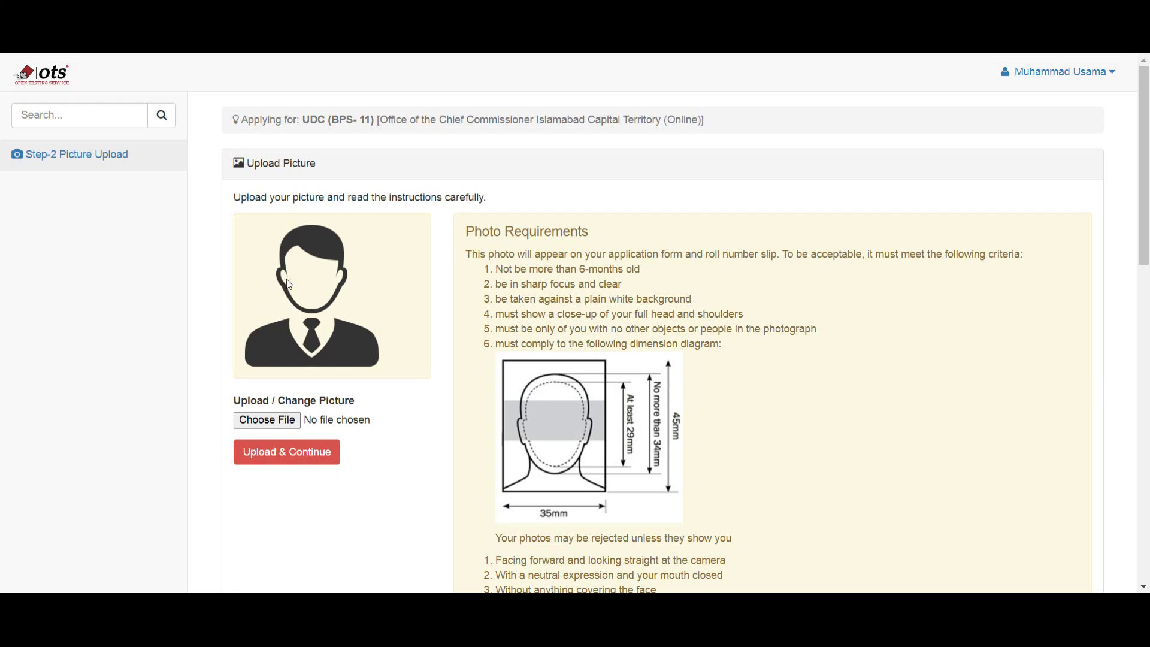
pyautogui.click(276, 465)
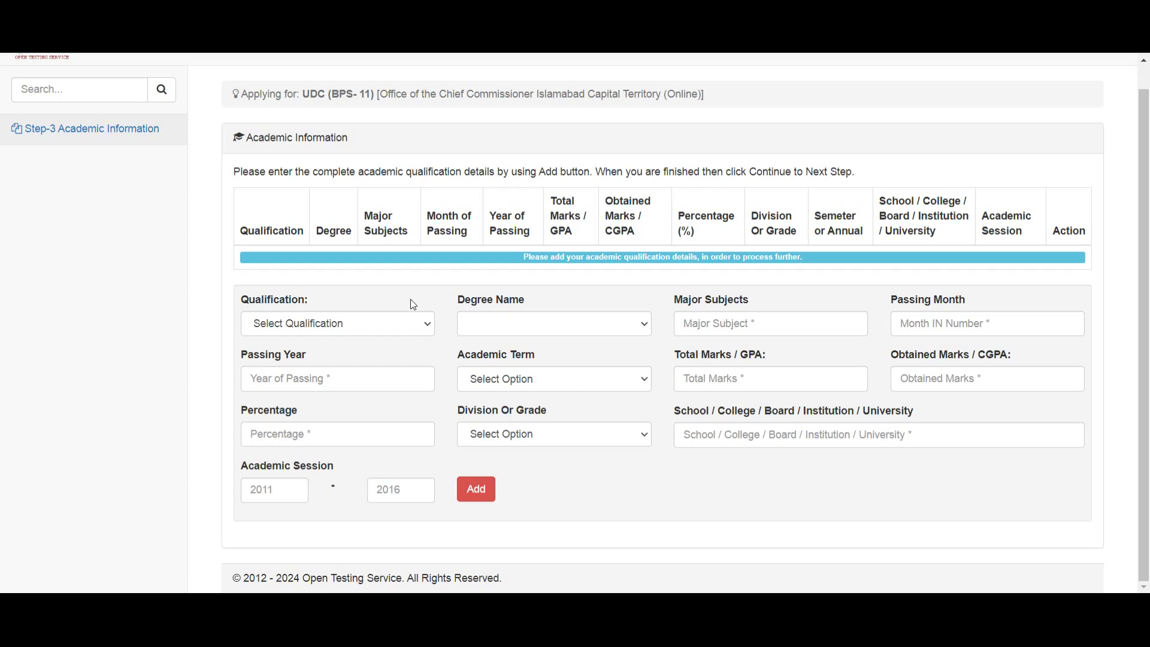
# Set the qualification to Secondary School Certificate and the degree name to Matric Science
pyautogui.click(378, 328)
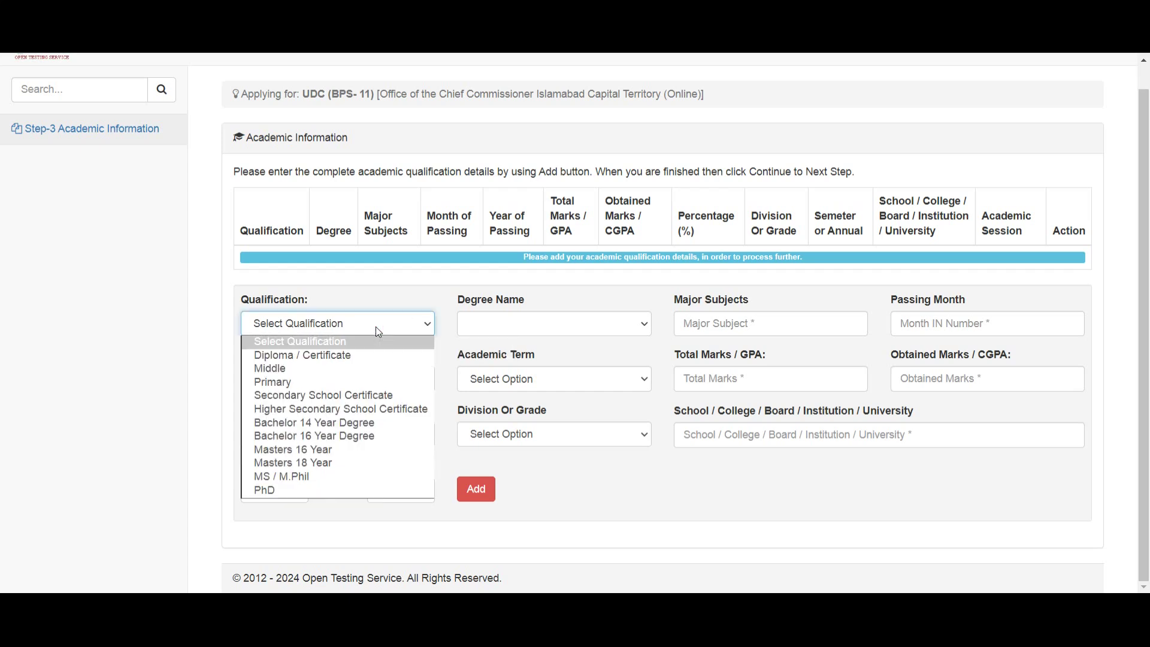
pyautogui.click(299, 396)
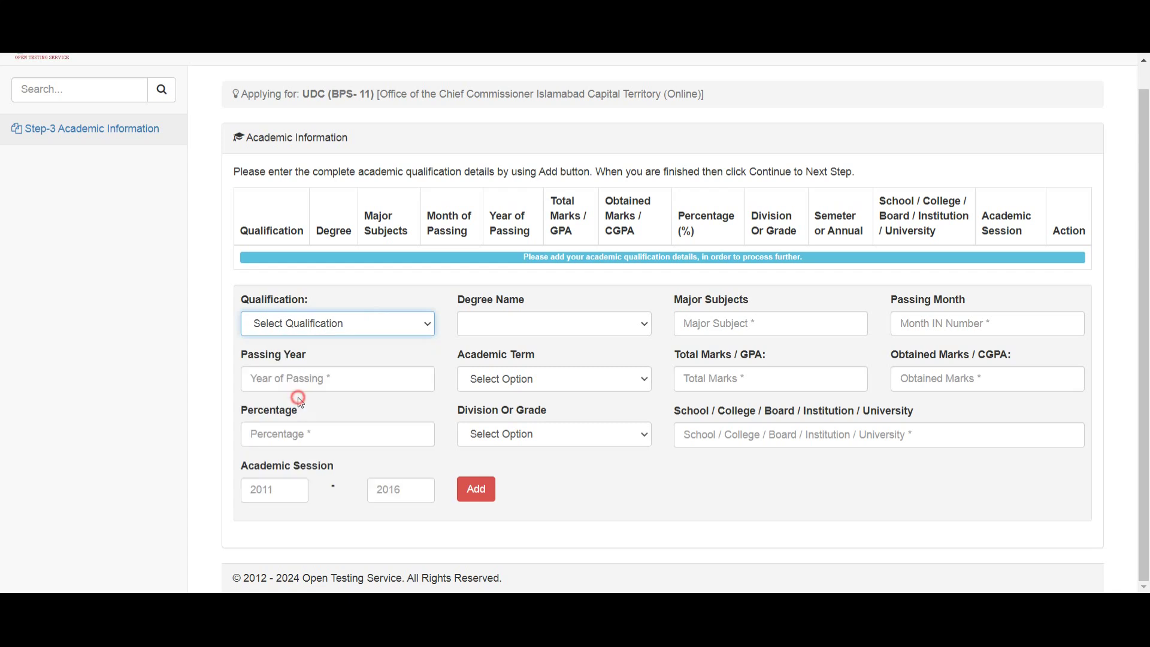
pyautogui.click(559, 324)
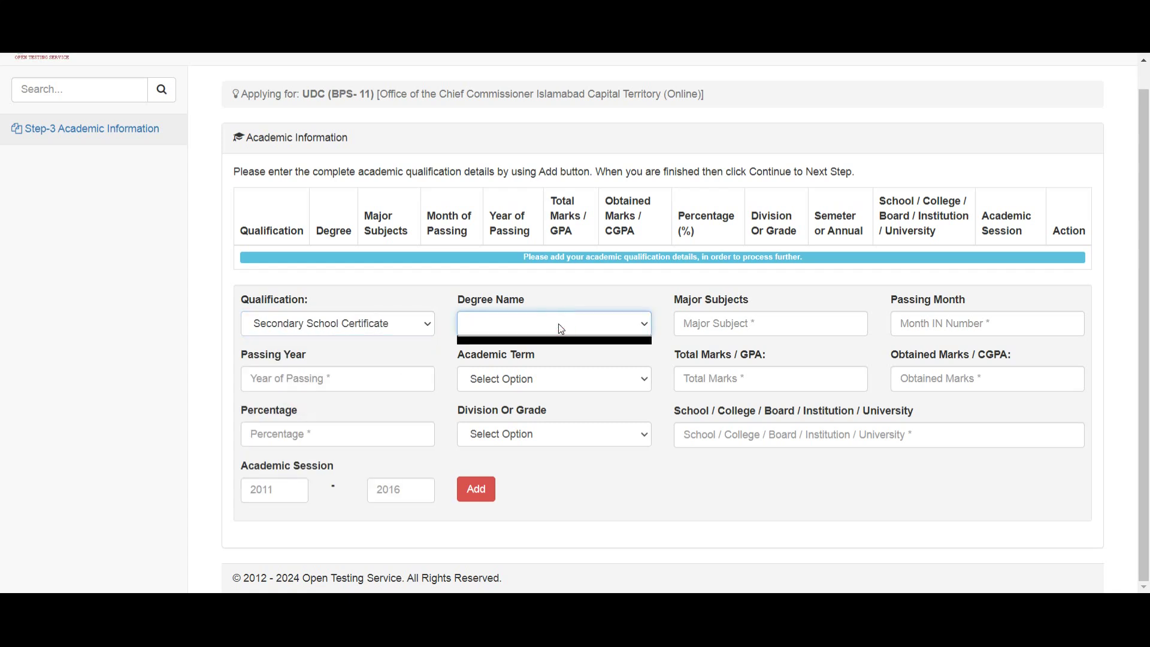
pyautogui.click(602, 324)
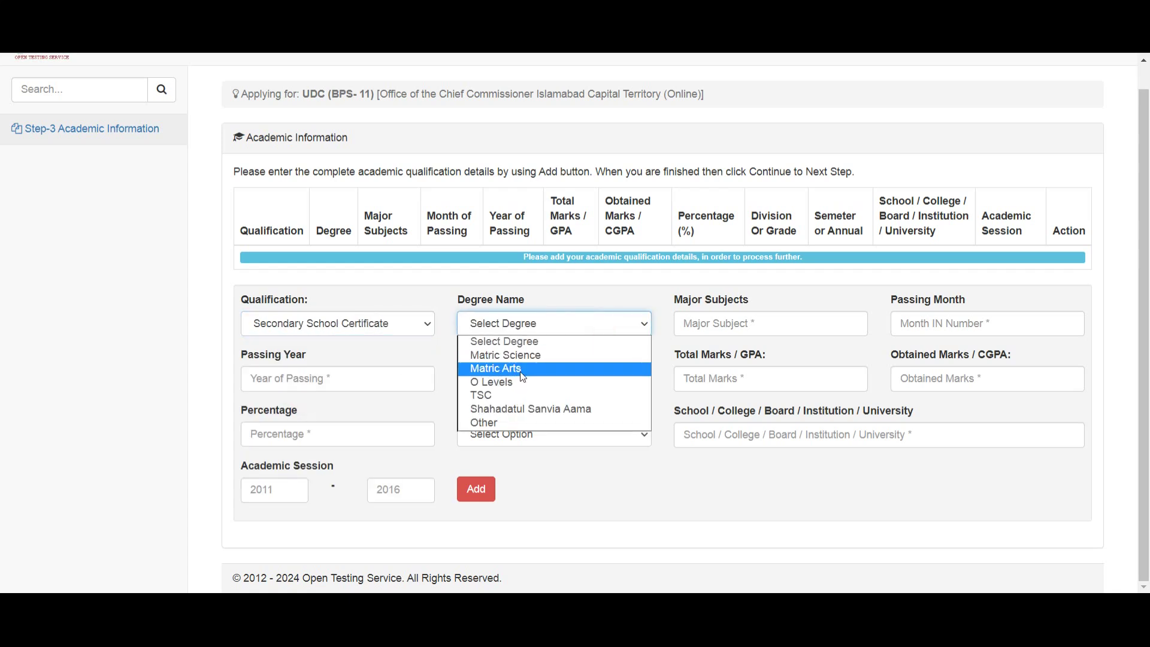
pyautogui.click(520, 356)
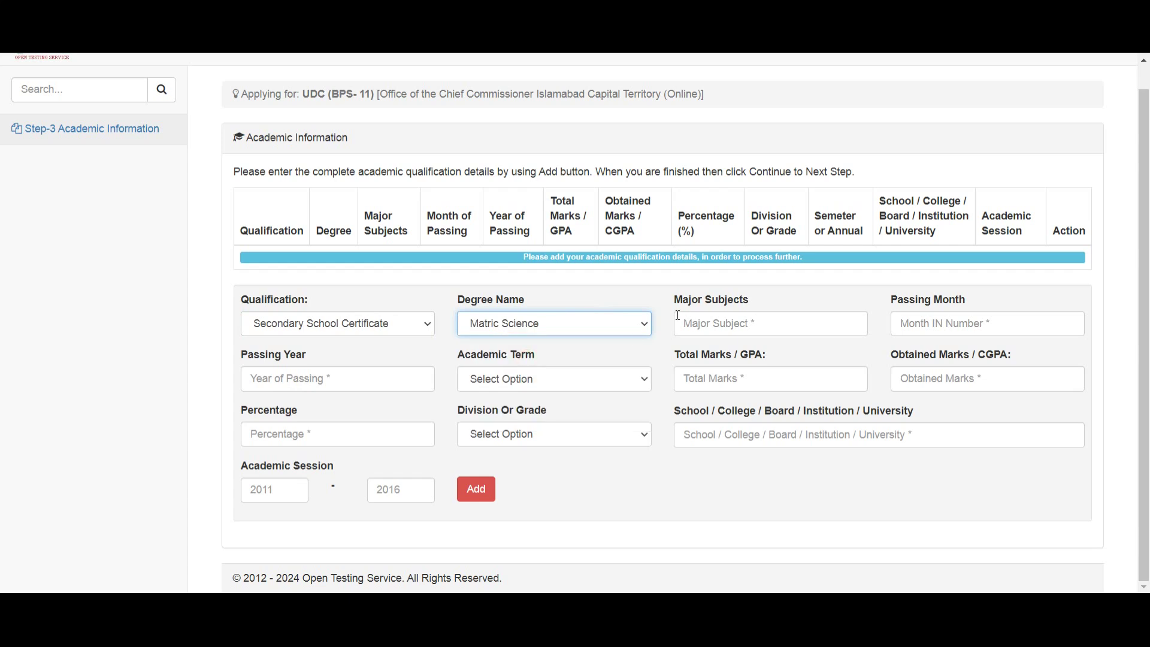
pyautogui.click(745, 327)
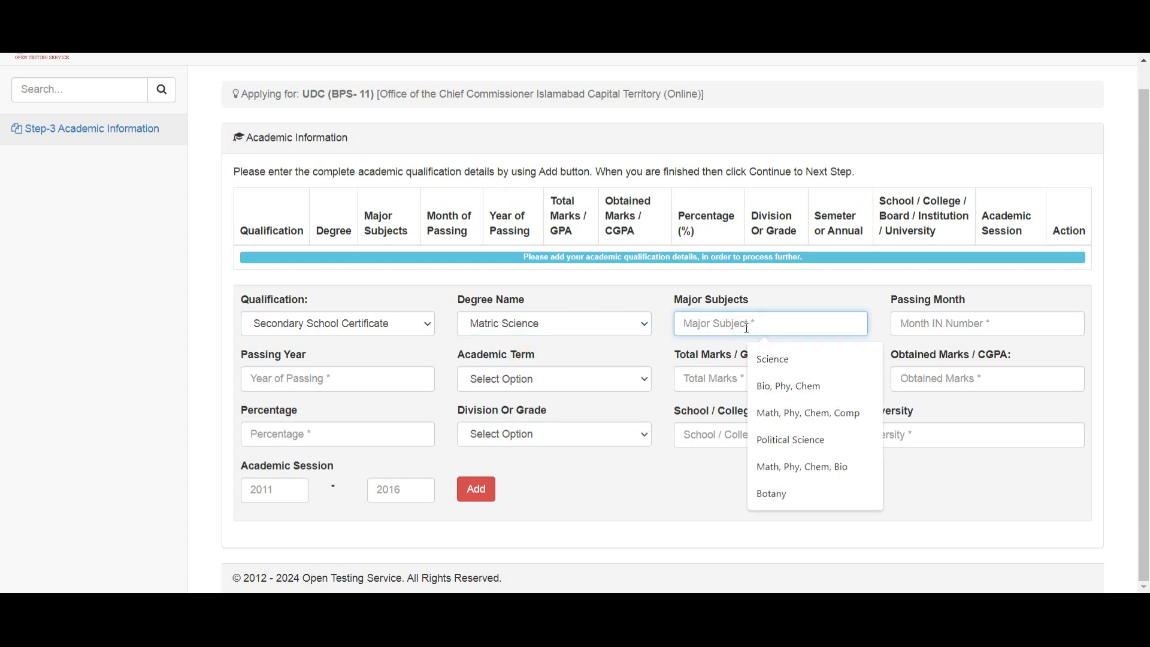
pyautogui.click(814, 422)
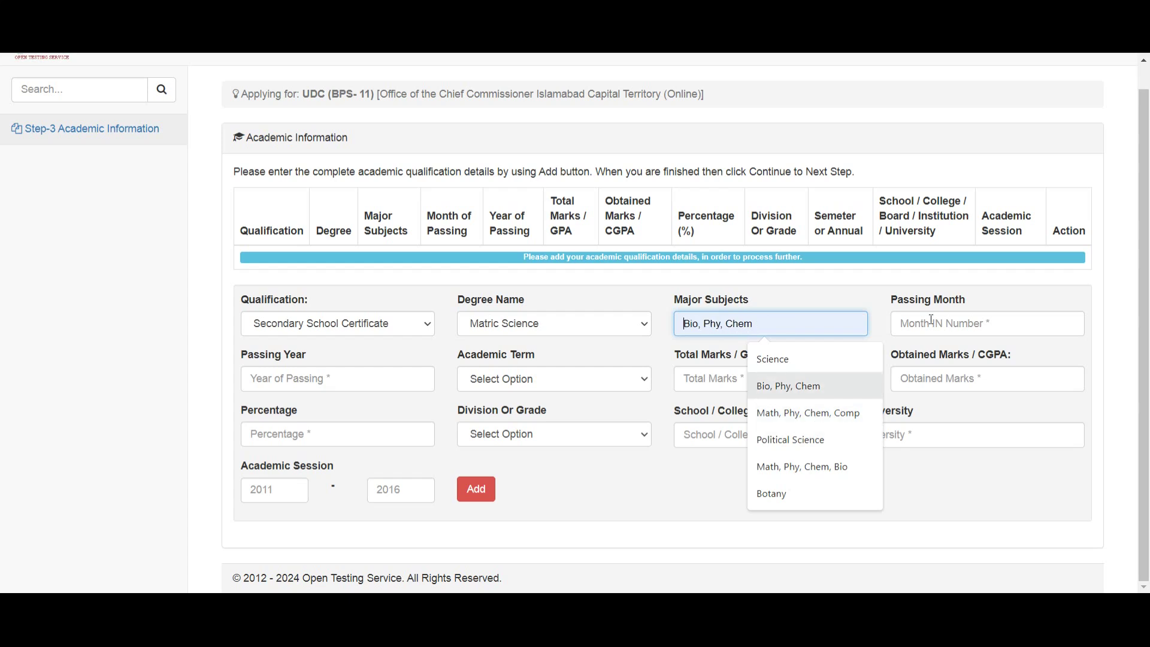
pyautogui.click(923, 341)
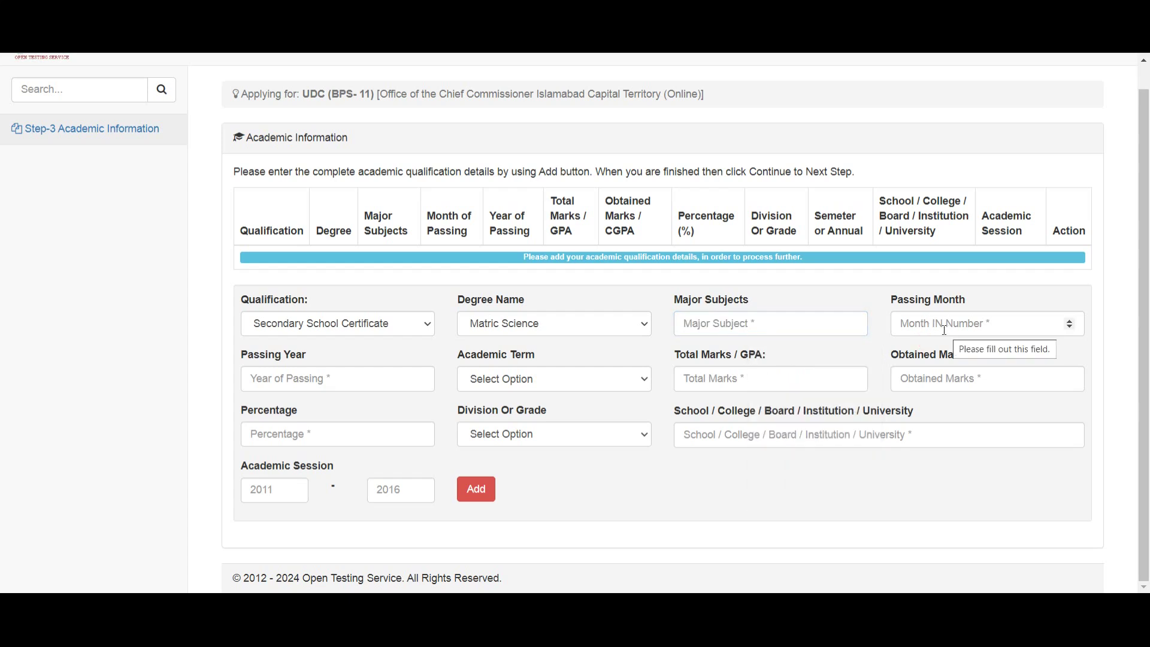
# Set the academic term to Annual System and view the choices offered for Division Or Grade
pyautogui.click(553, 386)
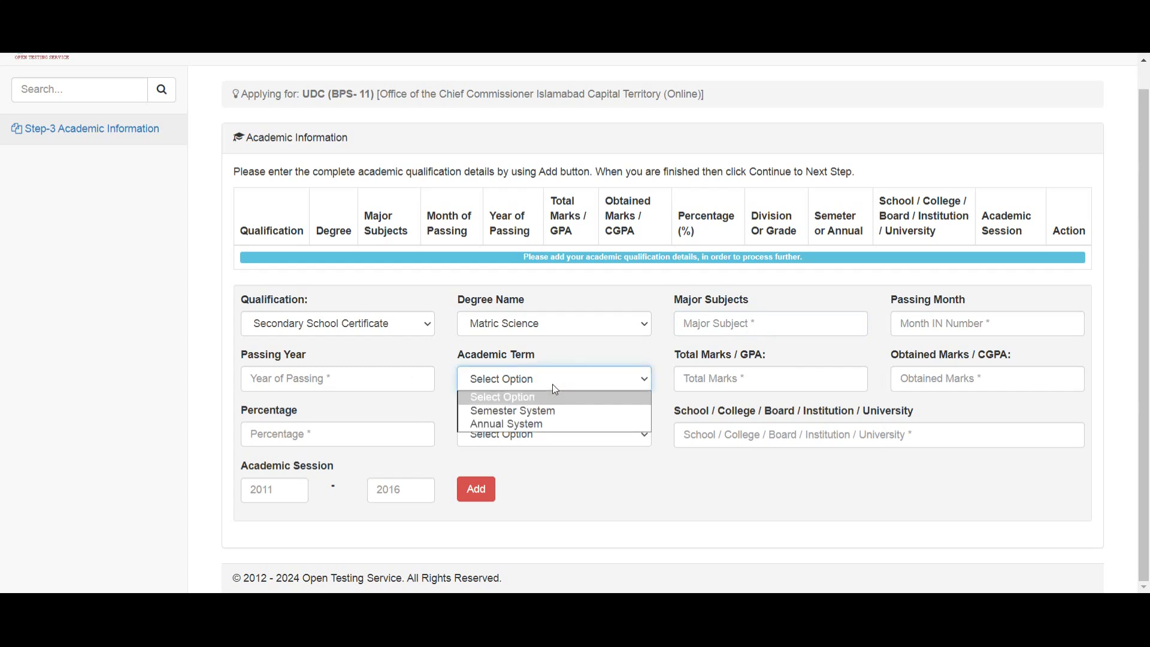
pyautogui.click(520, 423)
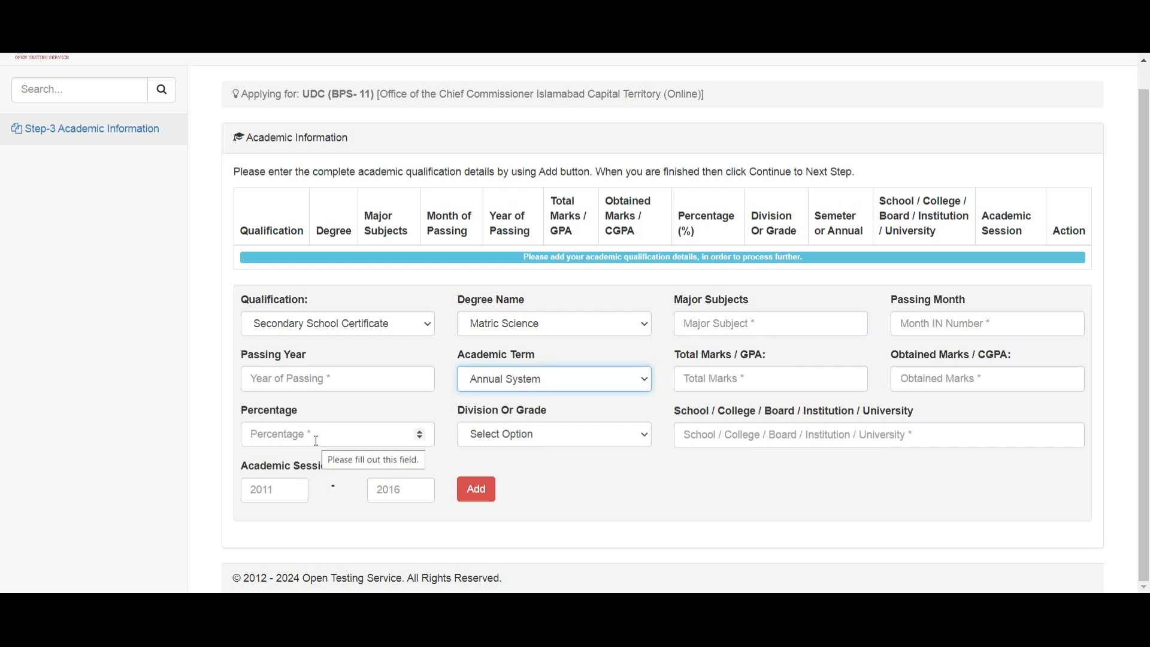
pyautogui.click(544, 434)
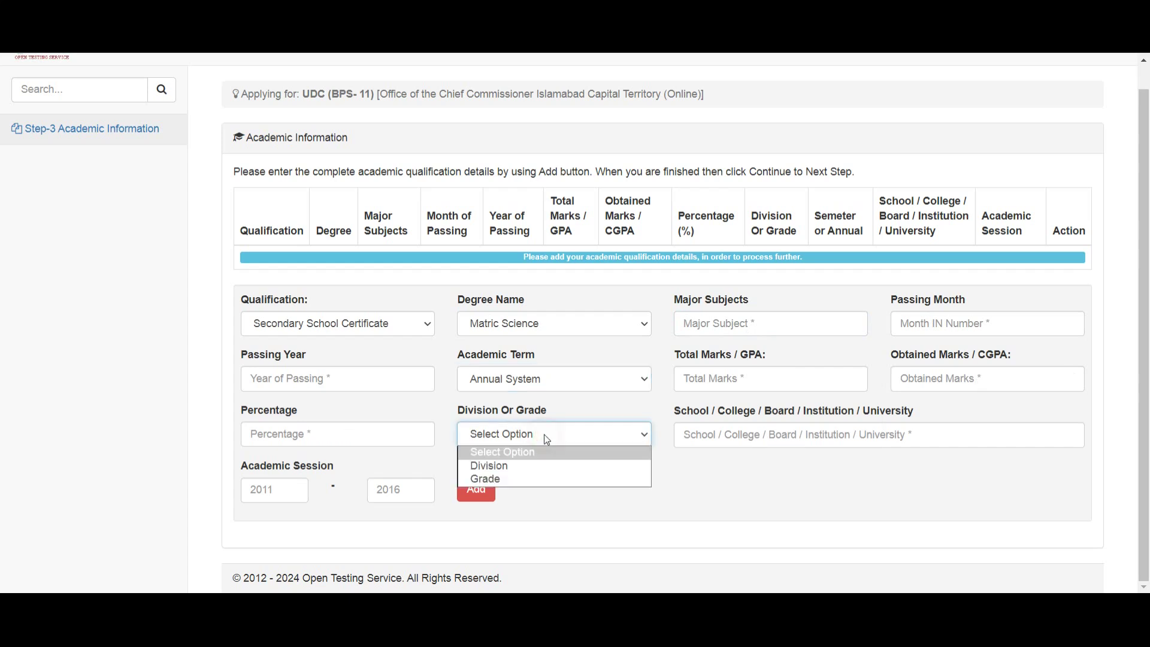
pyautogui.click(794, 491)
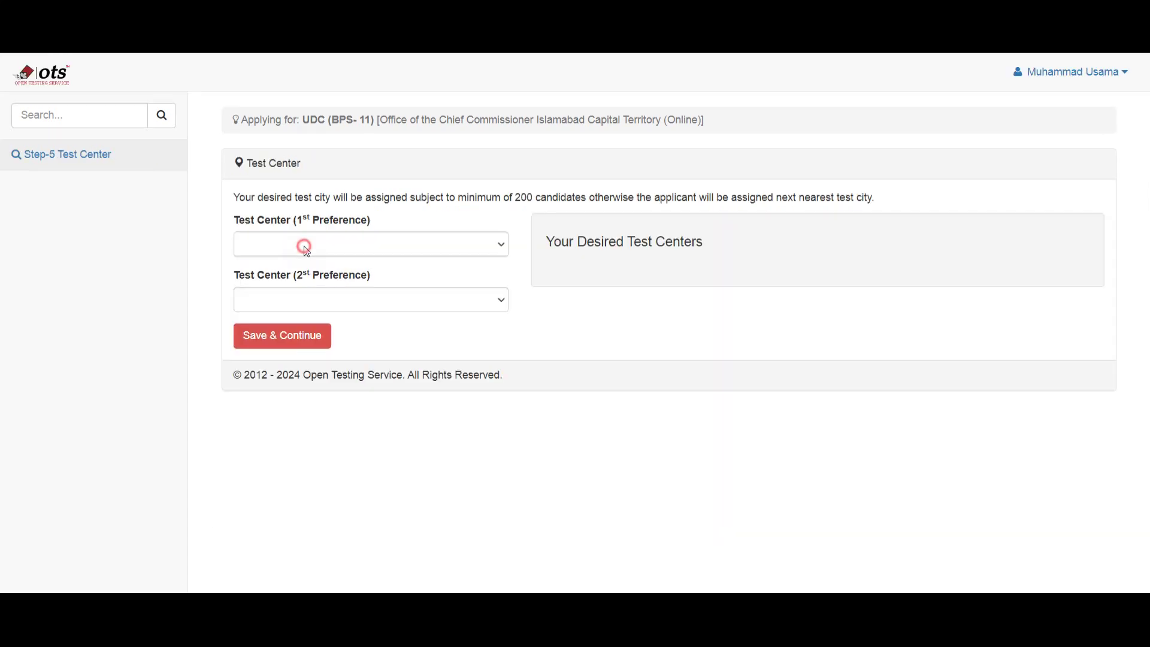
# View the first-preference test center choices, and save the test center step to continue to the application overview
pyautogui.click(304, 247)
pyautogui.click(791, 360)
pyautogui.click(276, 353)
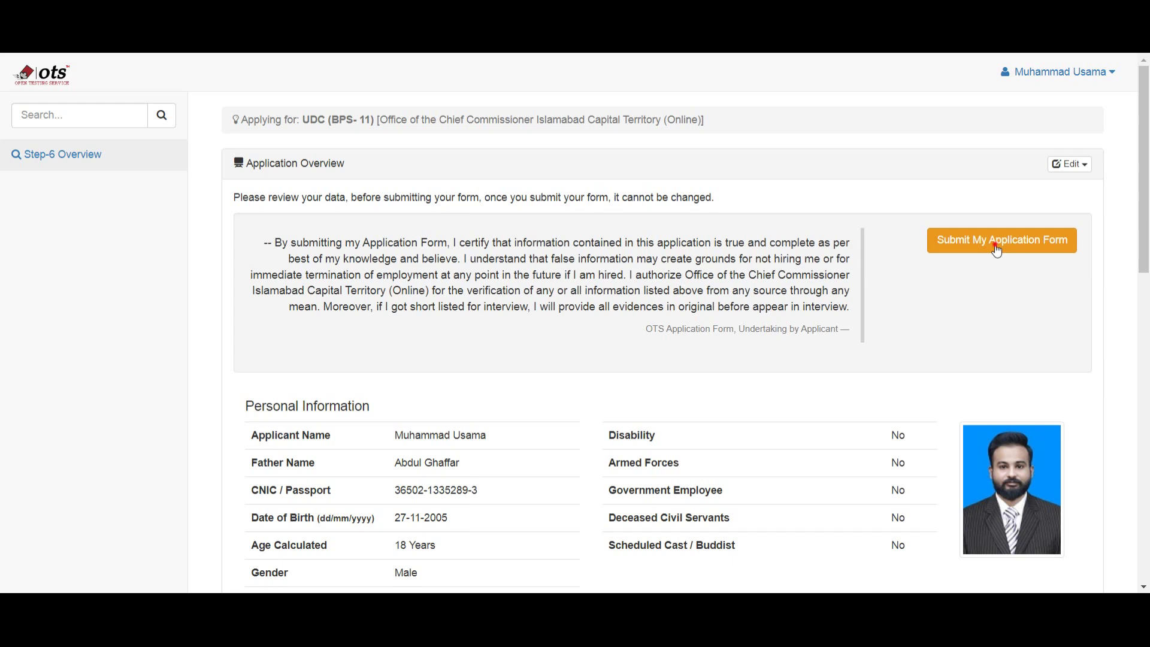
# Submit the UDC (BPS-11) application form and download the submitted application
pyautogui.click(997, 250)
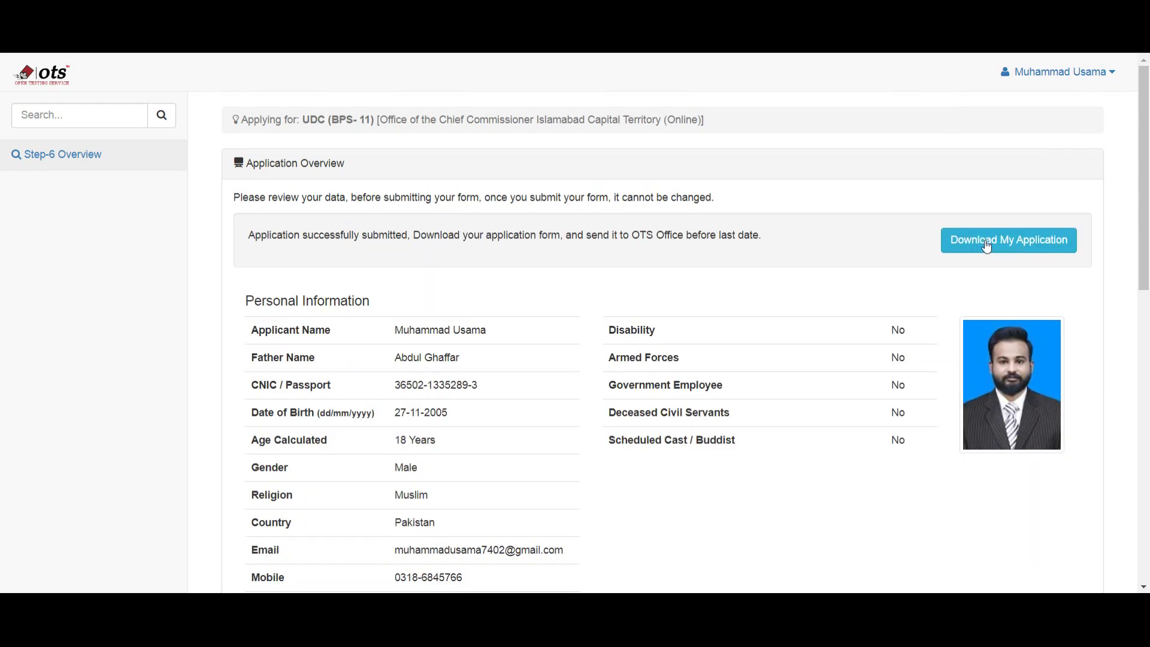
pyautogui.click(986, 246)
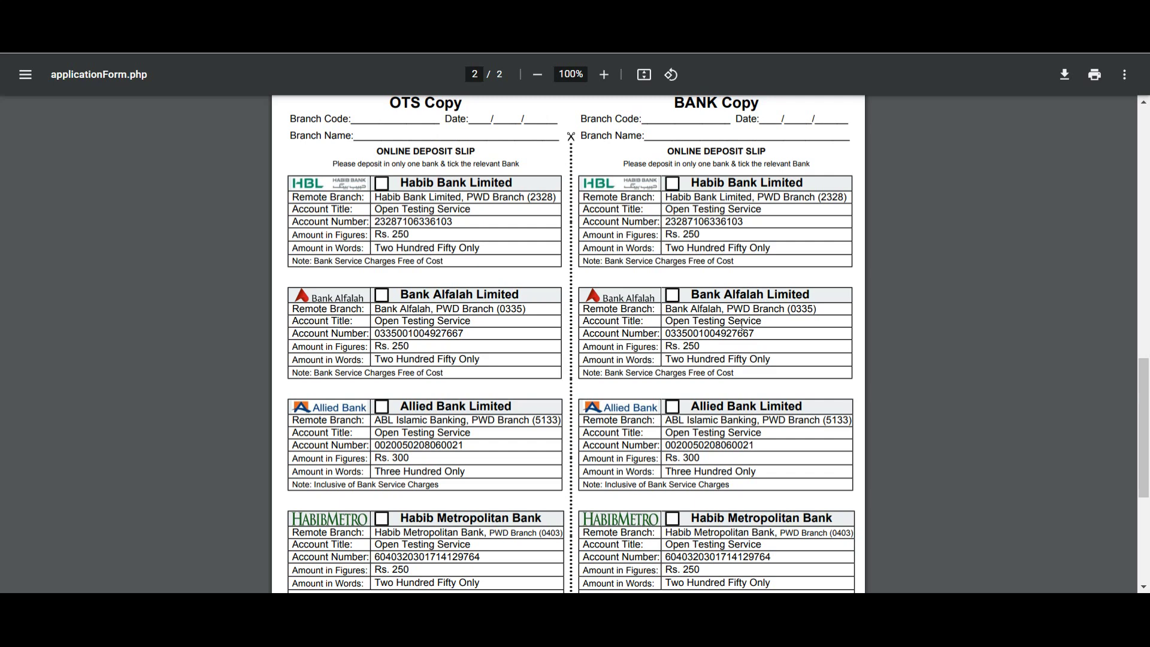
# Review the bank deposit slips and the applicant undertaking and instructions in the application form PDF
pyautogui.scroll(-4, 736, 426)
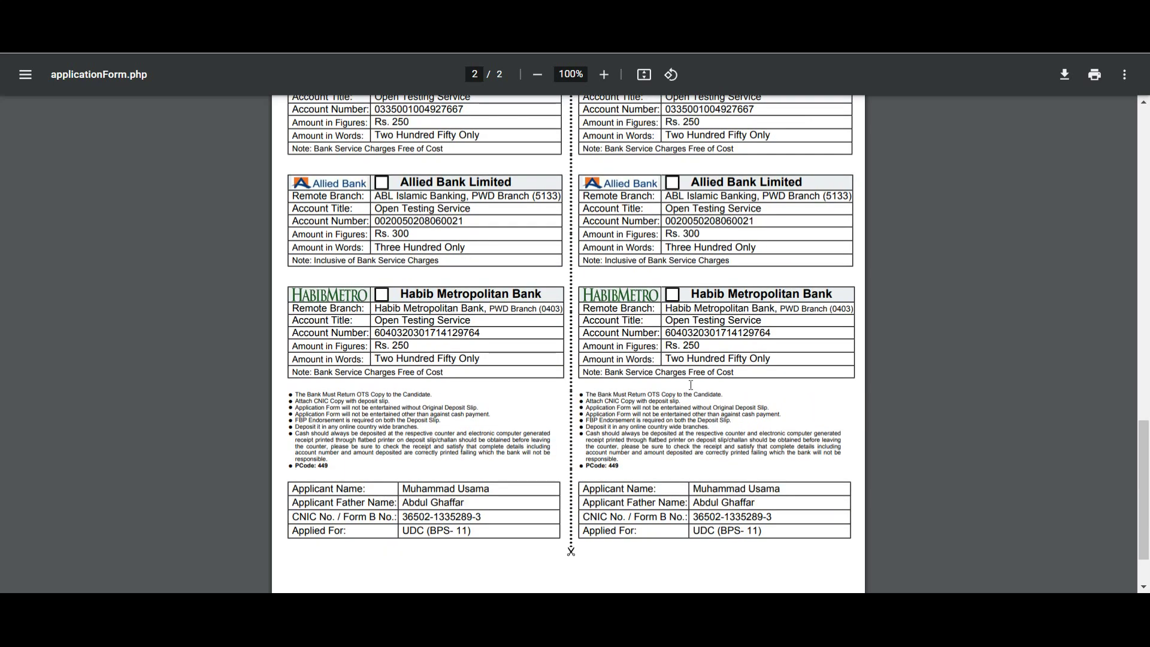
pyautogui.scroll(8, 689, 383)
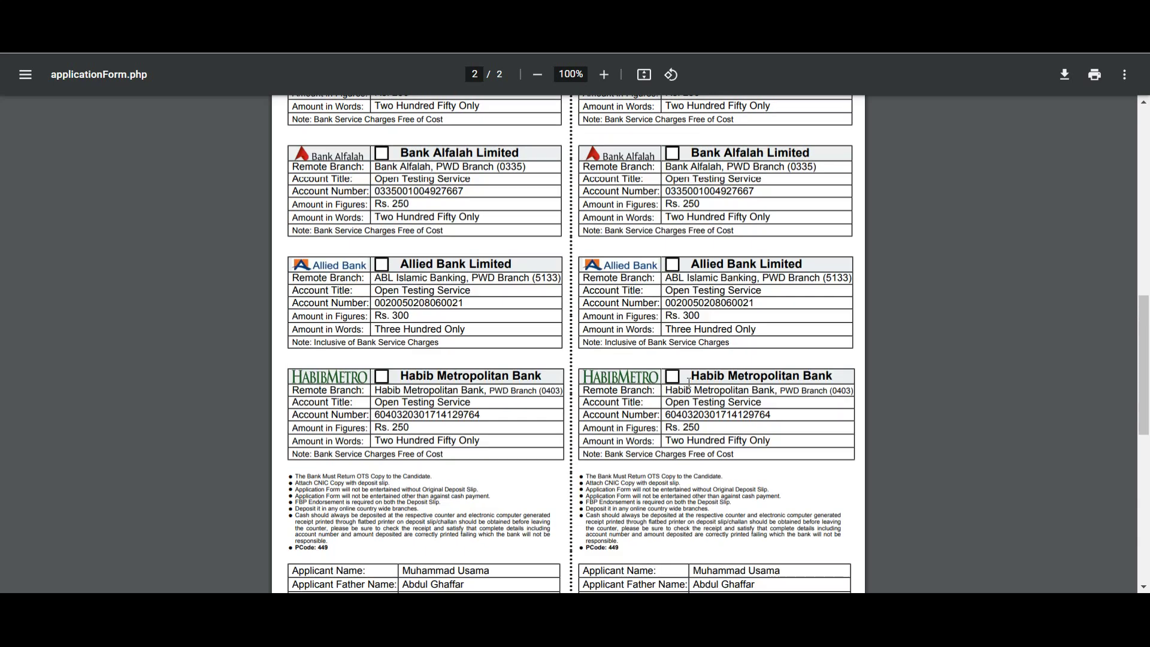
pyautogui.scroll(6, 690, 384)
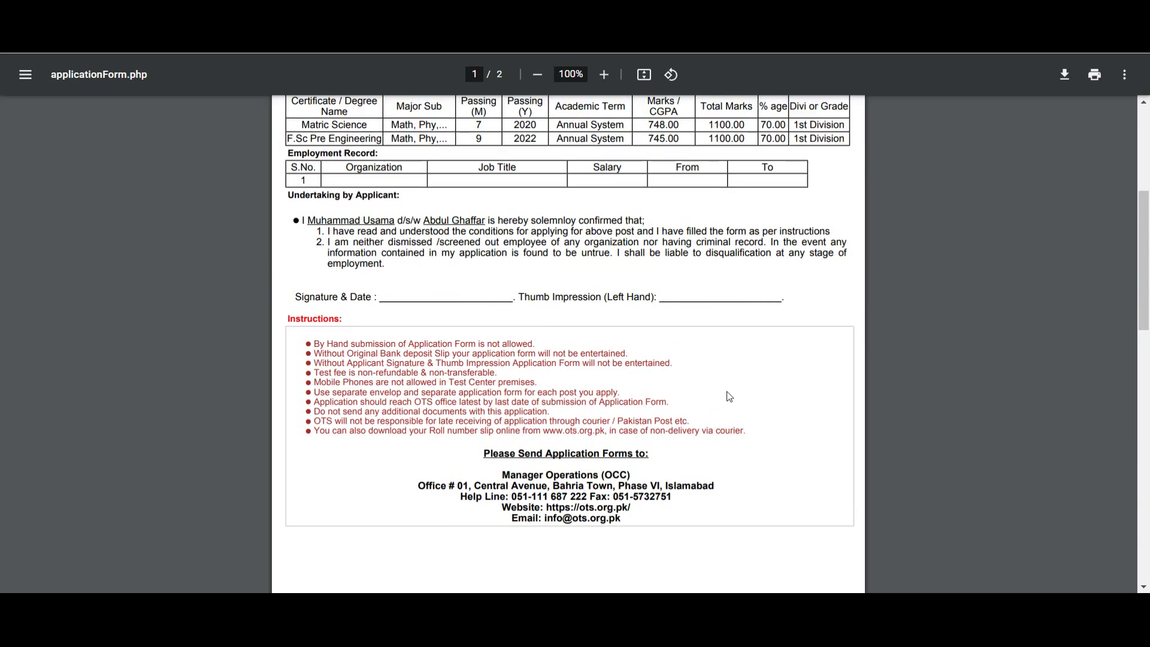